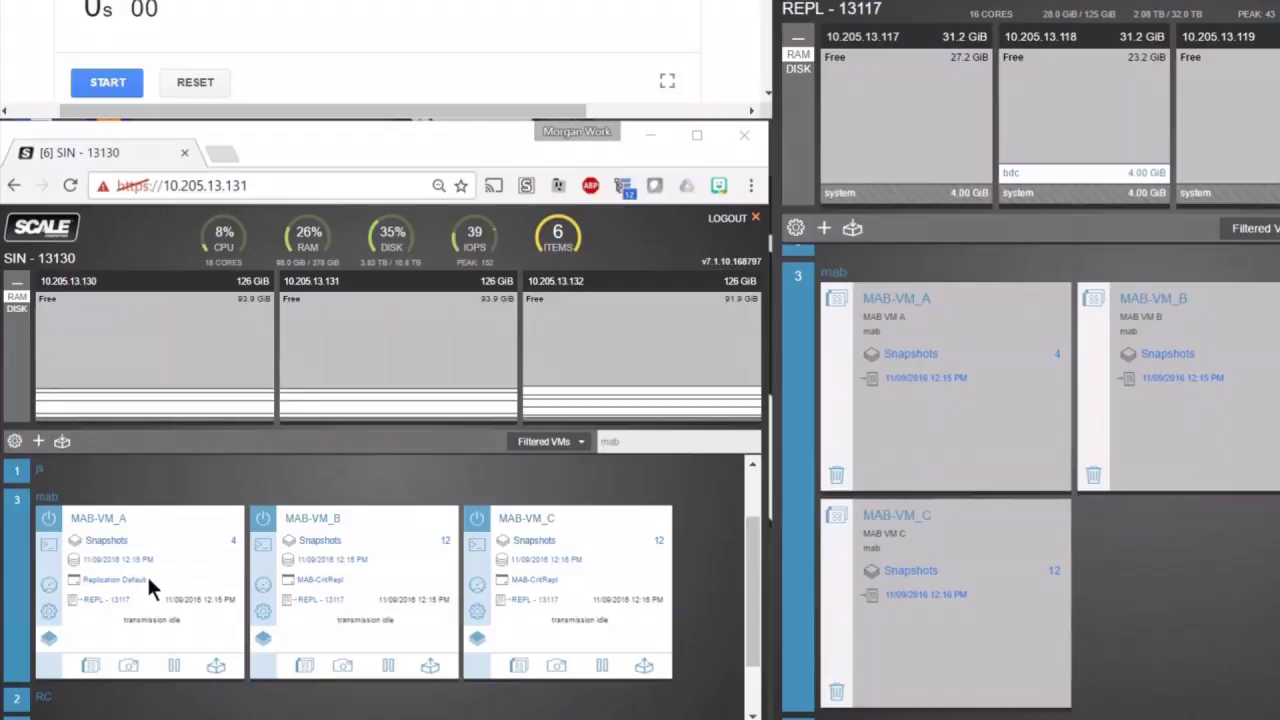
# Power off MAB-VM_A and MAB-VM_B from their power menus on the SIN cluster.
pyautogui.click(571, 594)
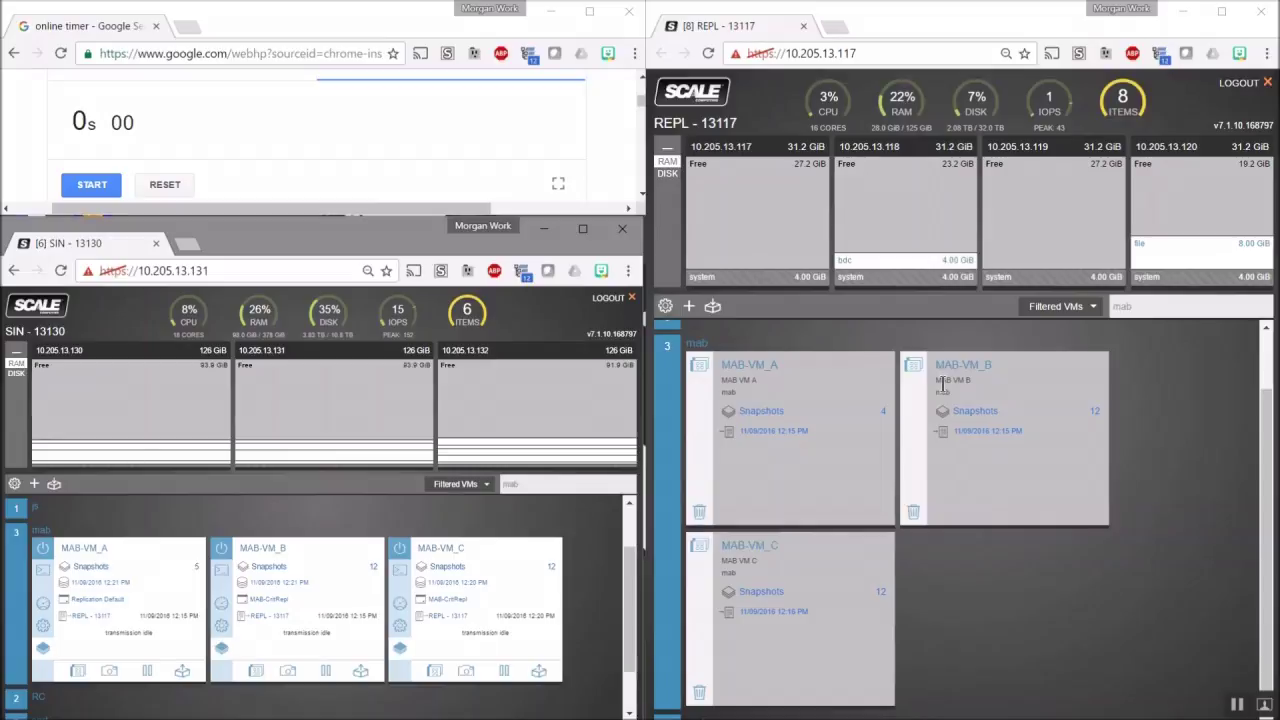
pyautogui.click(942, 385)
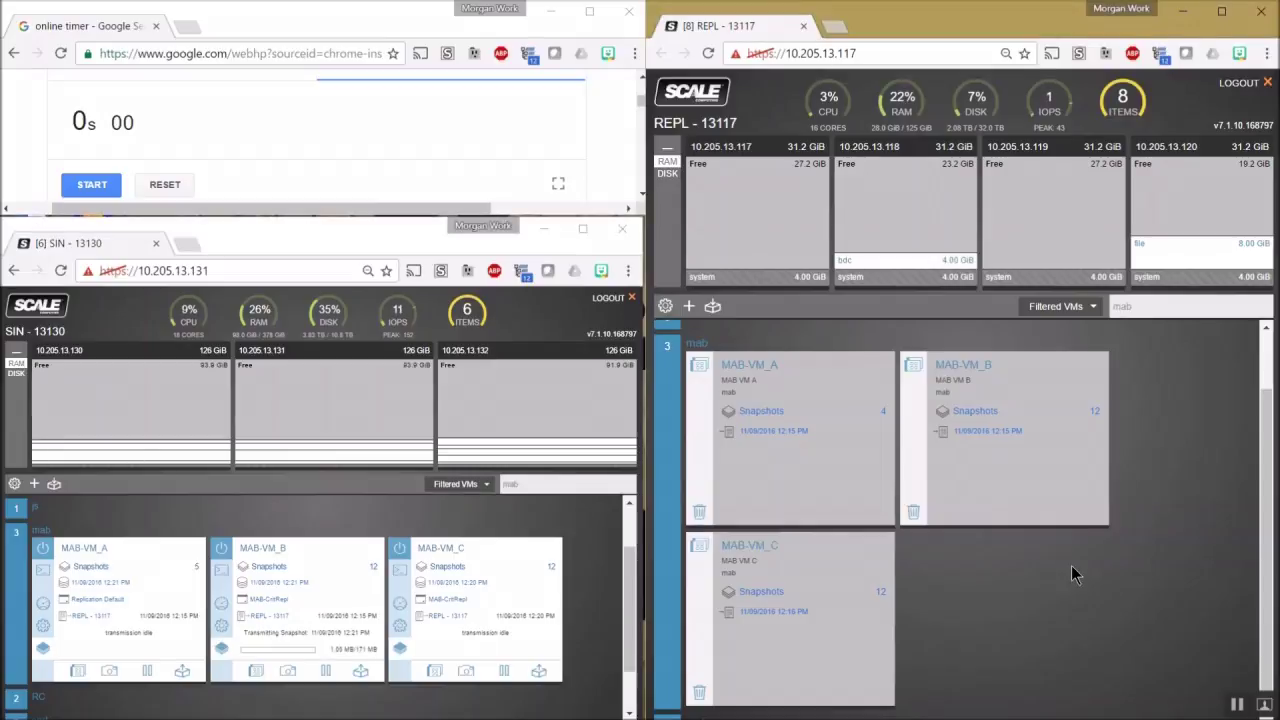
pyautogui.click(43, 548)
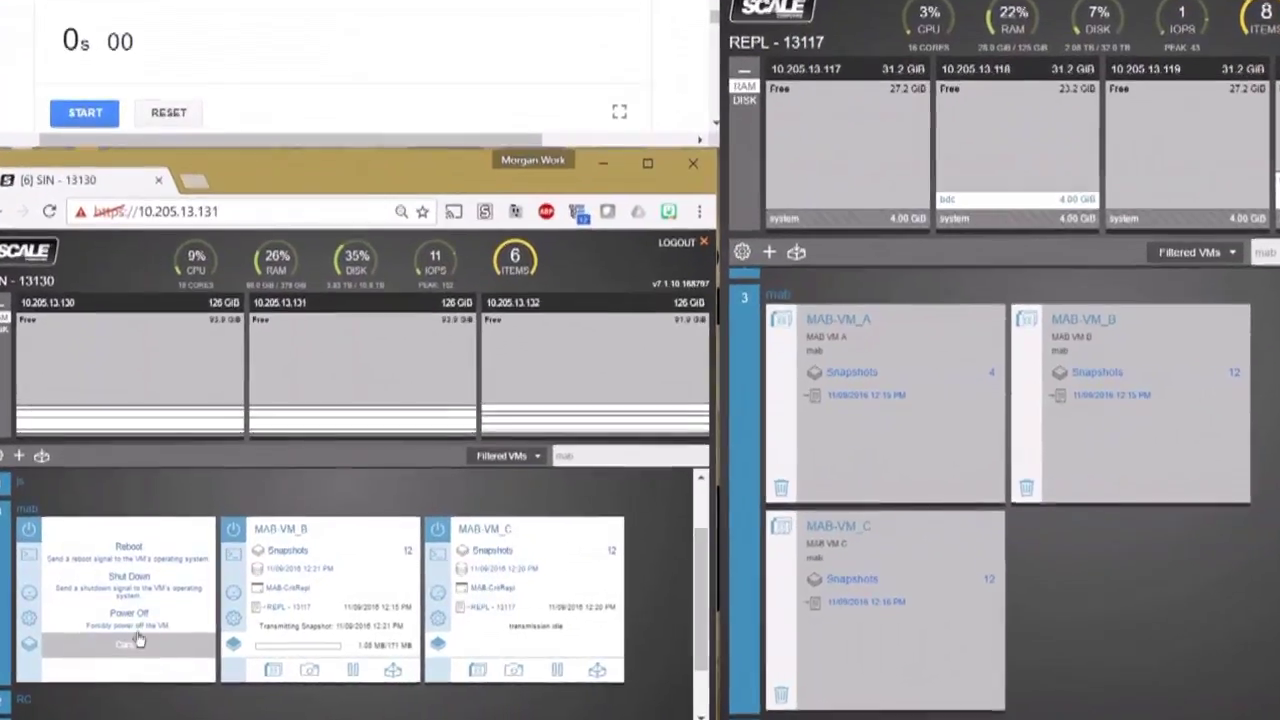
pyautogui.click(128, 618)
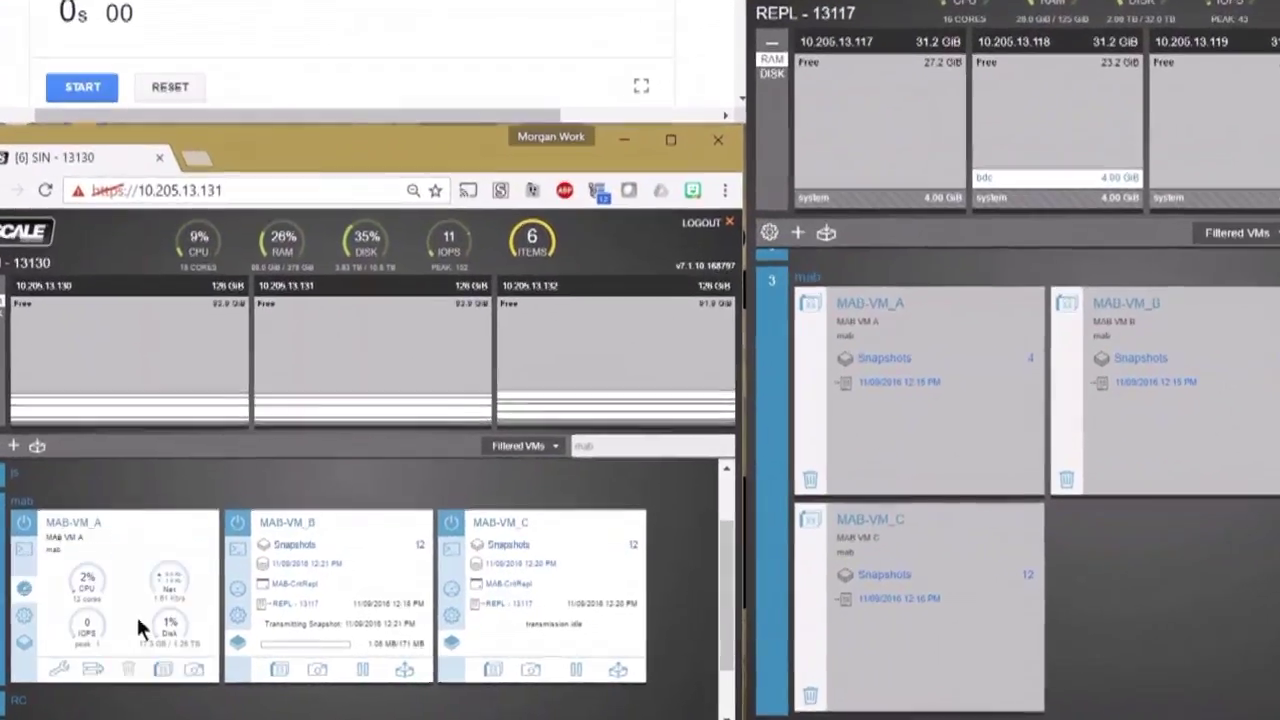
pyautogui.click(229, 536)
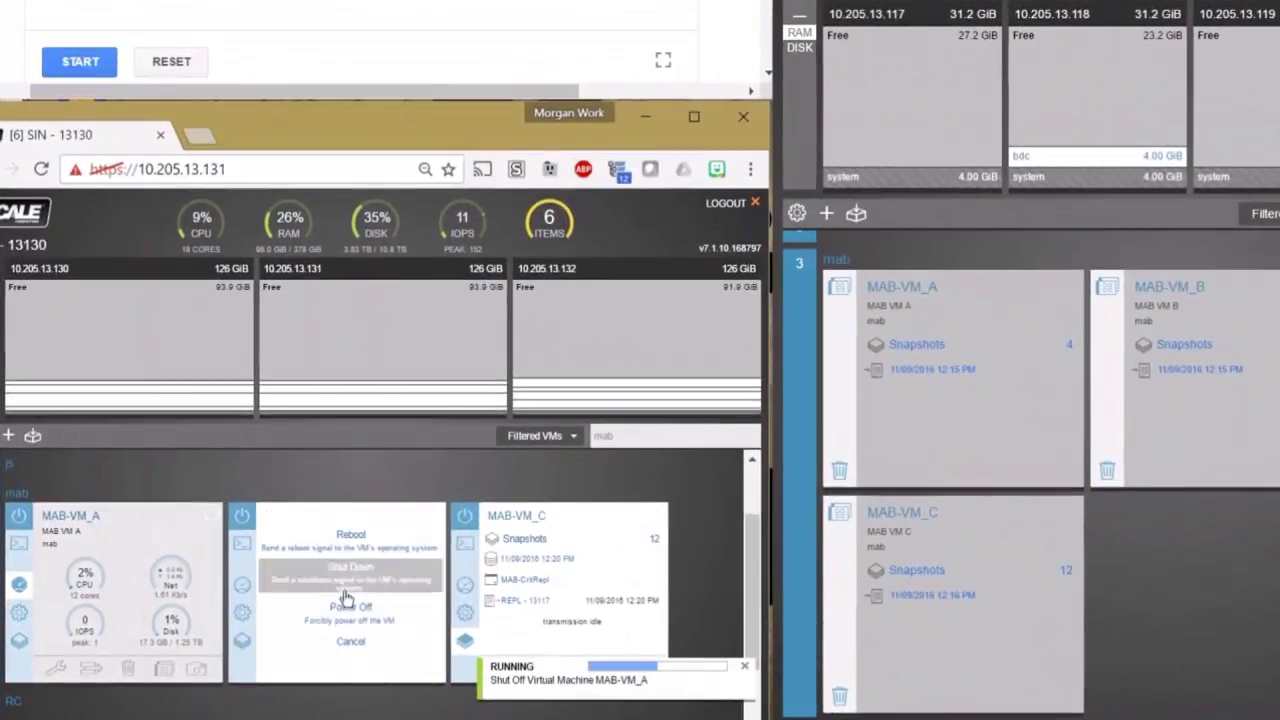
pyautogui.click(345, 595)
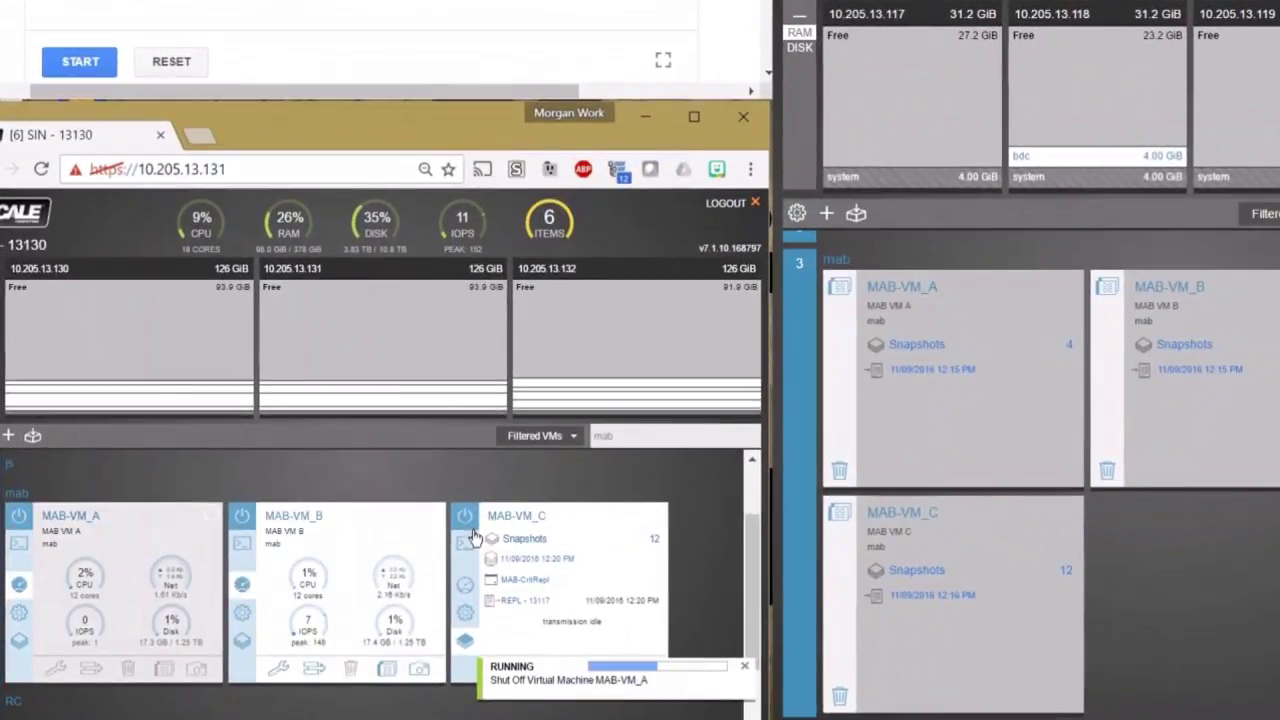
# Power off MAB-VM_C, then start the recovery stopwatch.
pyautogui.click(465, 515)
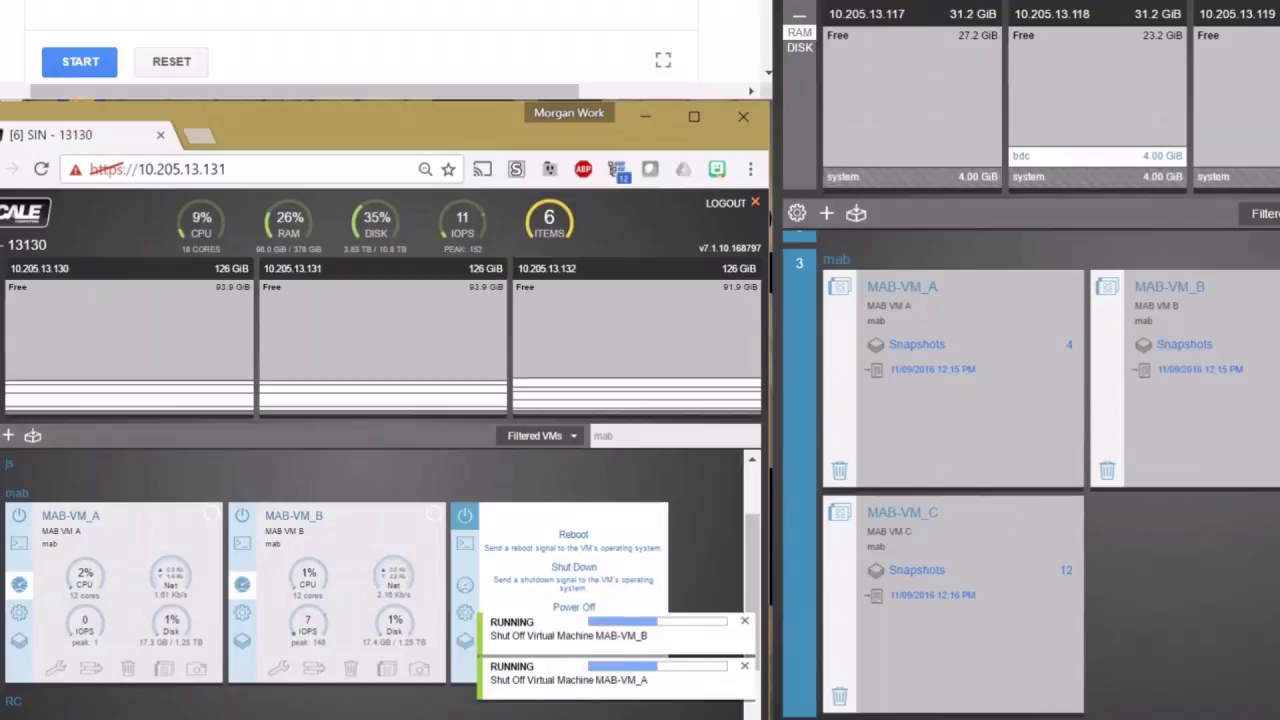
pyautogui.click(716, 710)
pyautogui.click(570, 606)
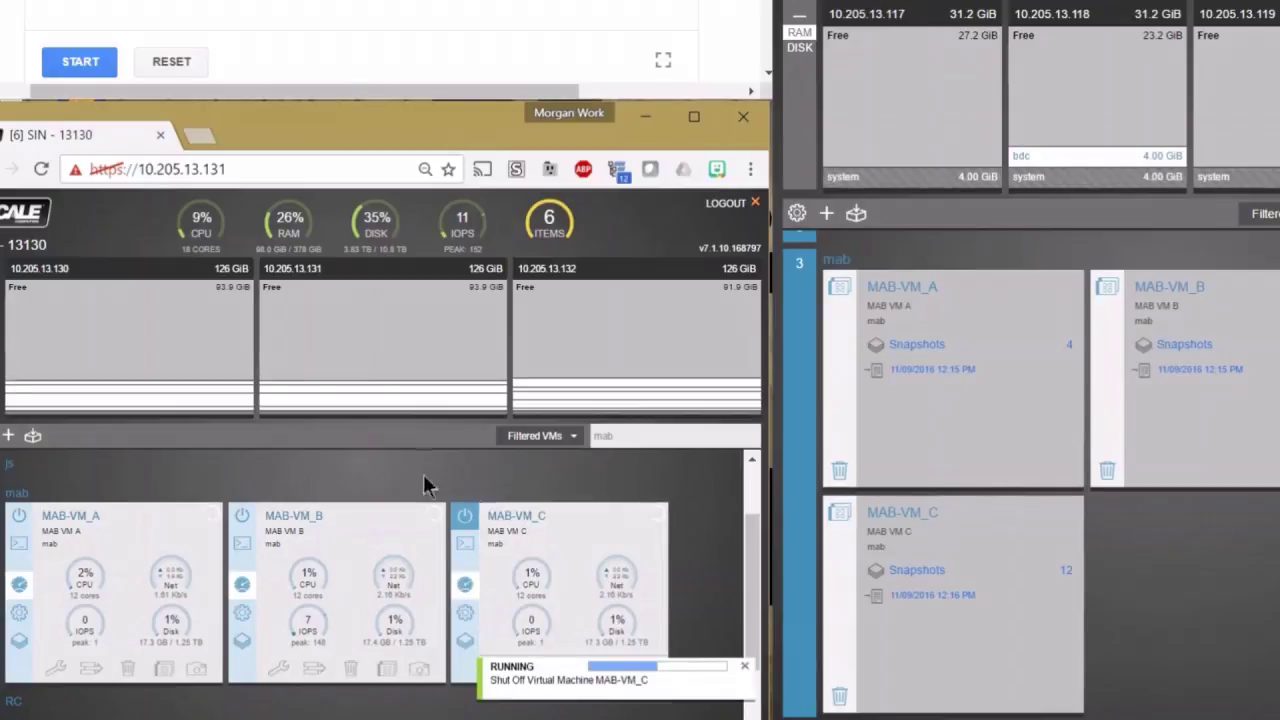
pyautogui.click(370, 52)
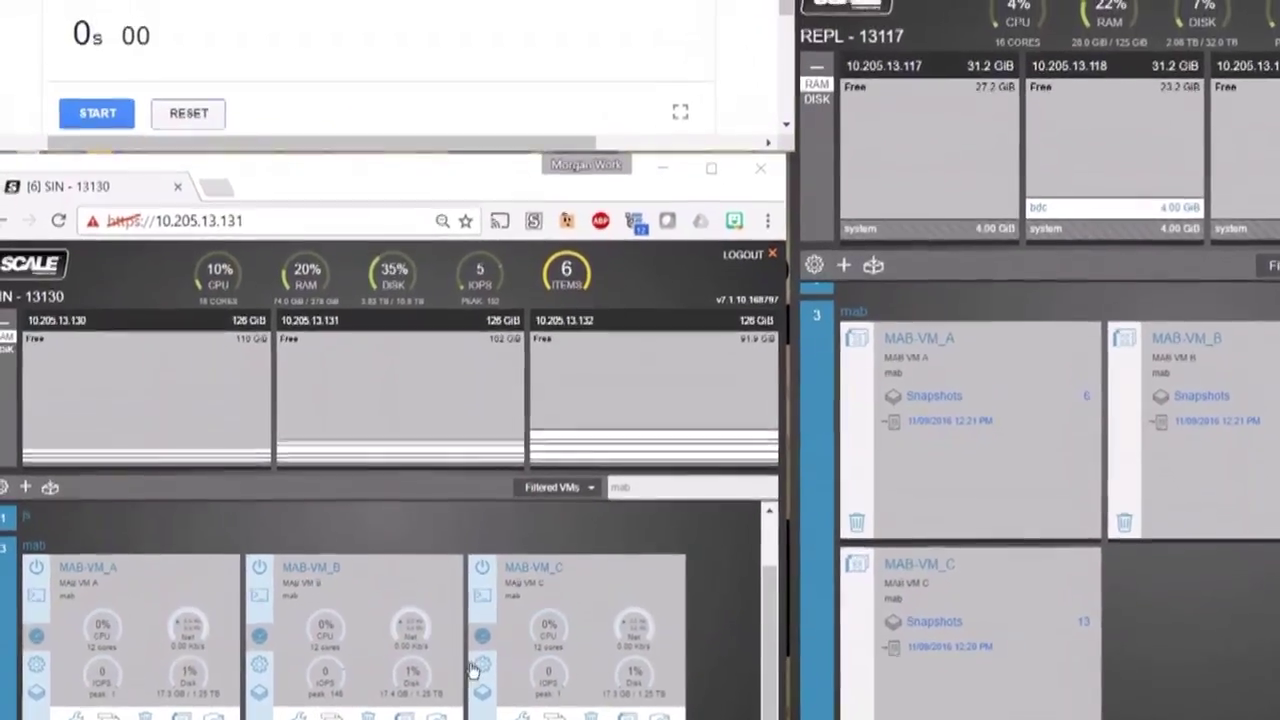
pyautogui.click(122, 140)
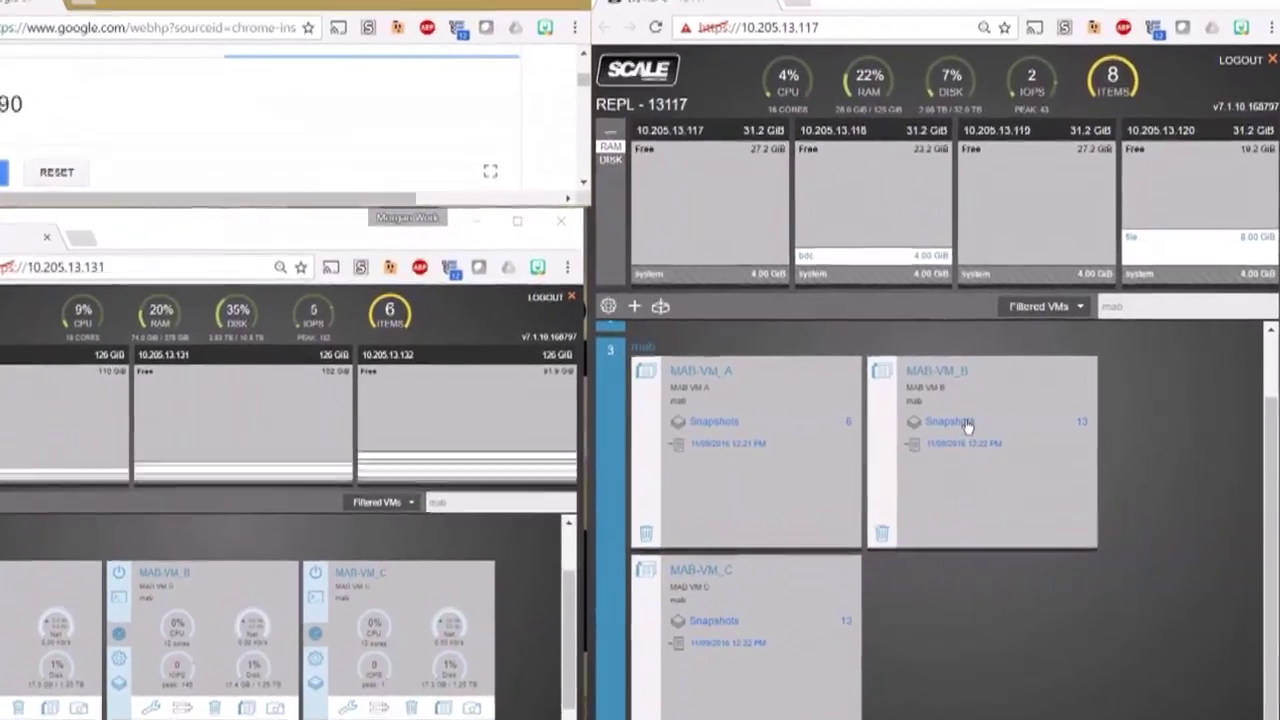
# Clone MAB-VM_B from its 12:21 PM replicated snapshot as MAB-VM_B-clone.
pyautogui.click(963, 415)
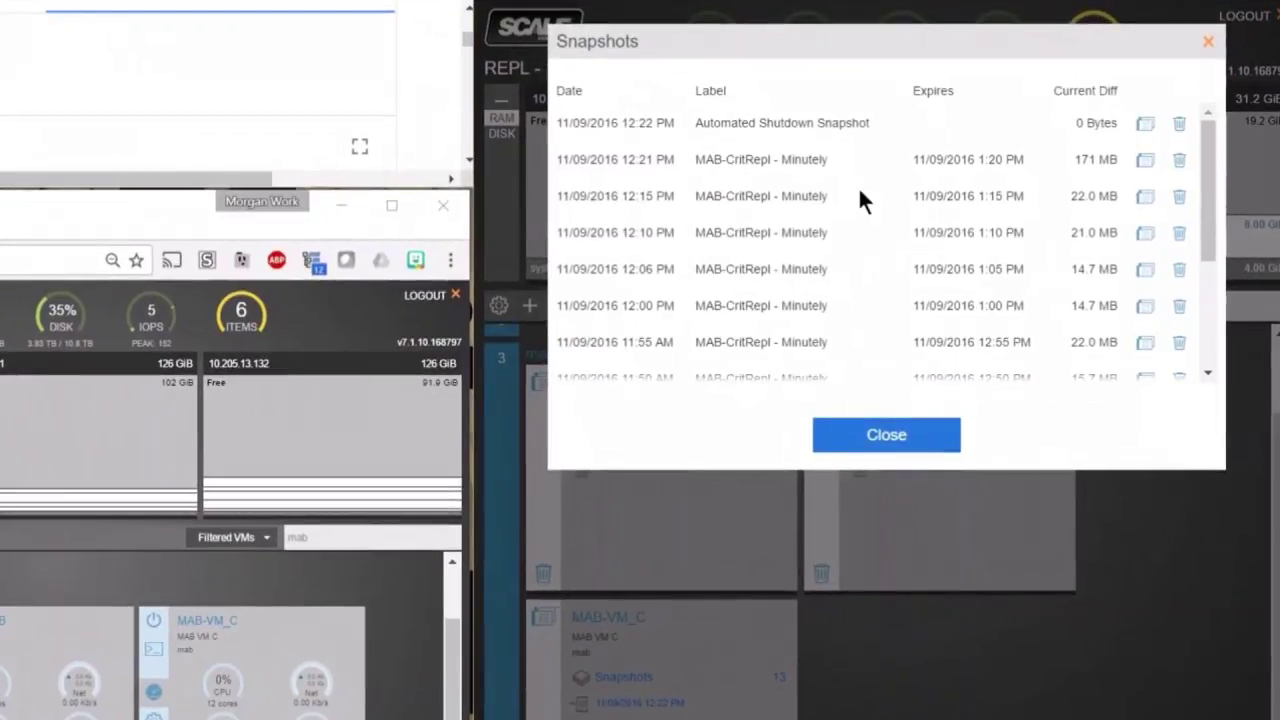
pyautogui.click(1145, 159)
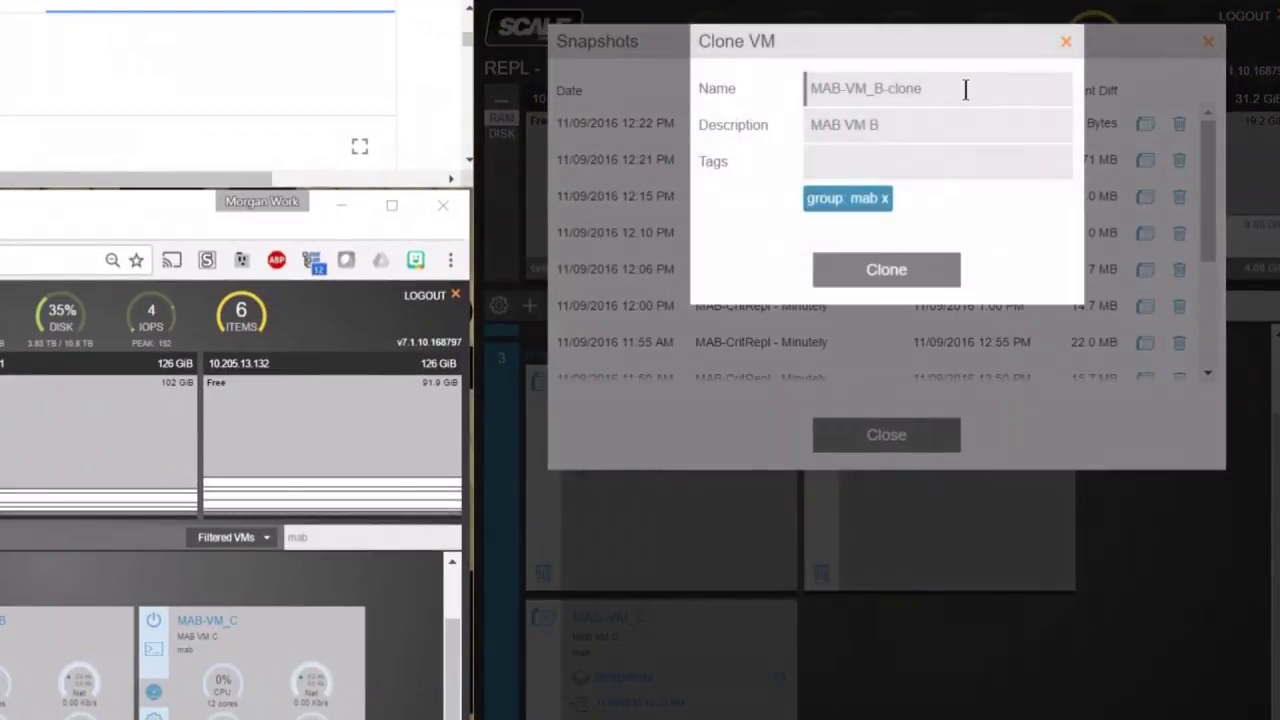
pyautogui.click(903, 271)
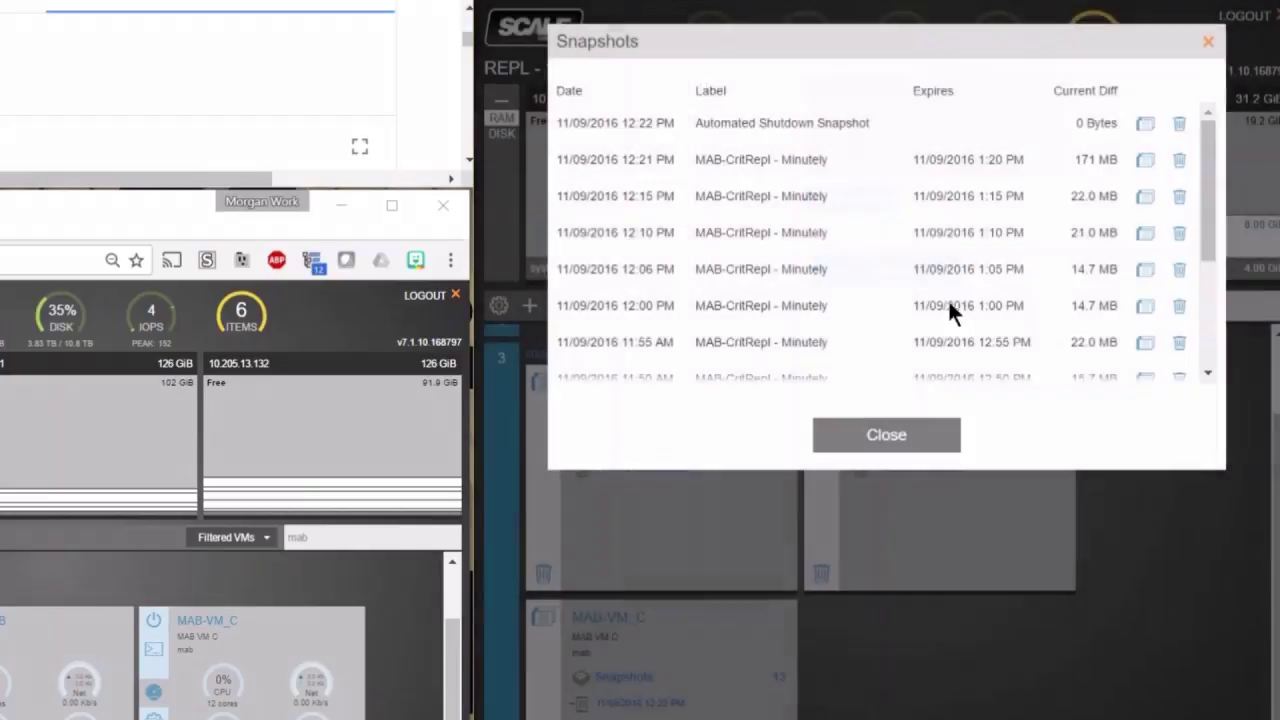
pyautogui.click(908, 443)
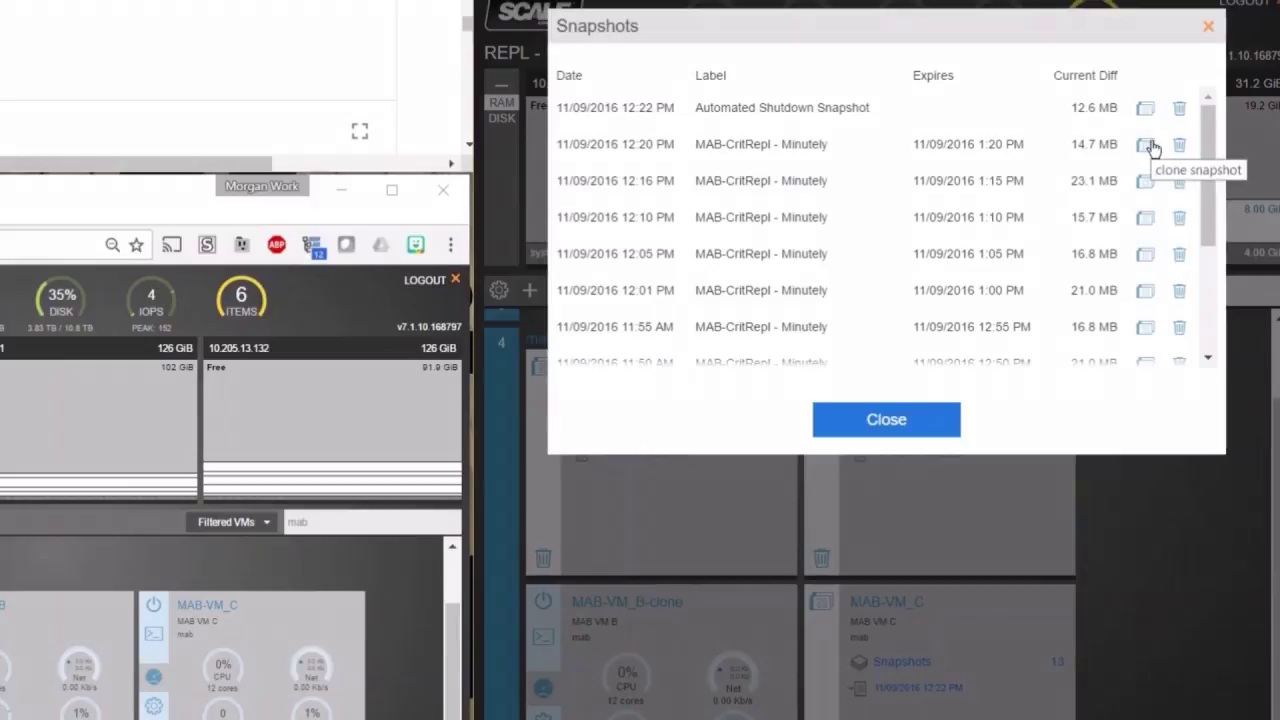
# Clone MAB-VM_C from its 12:20 PM replicated snapshot as MAB-VM_C-clone.
pyautogui.click(1151, 147)
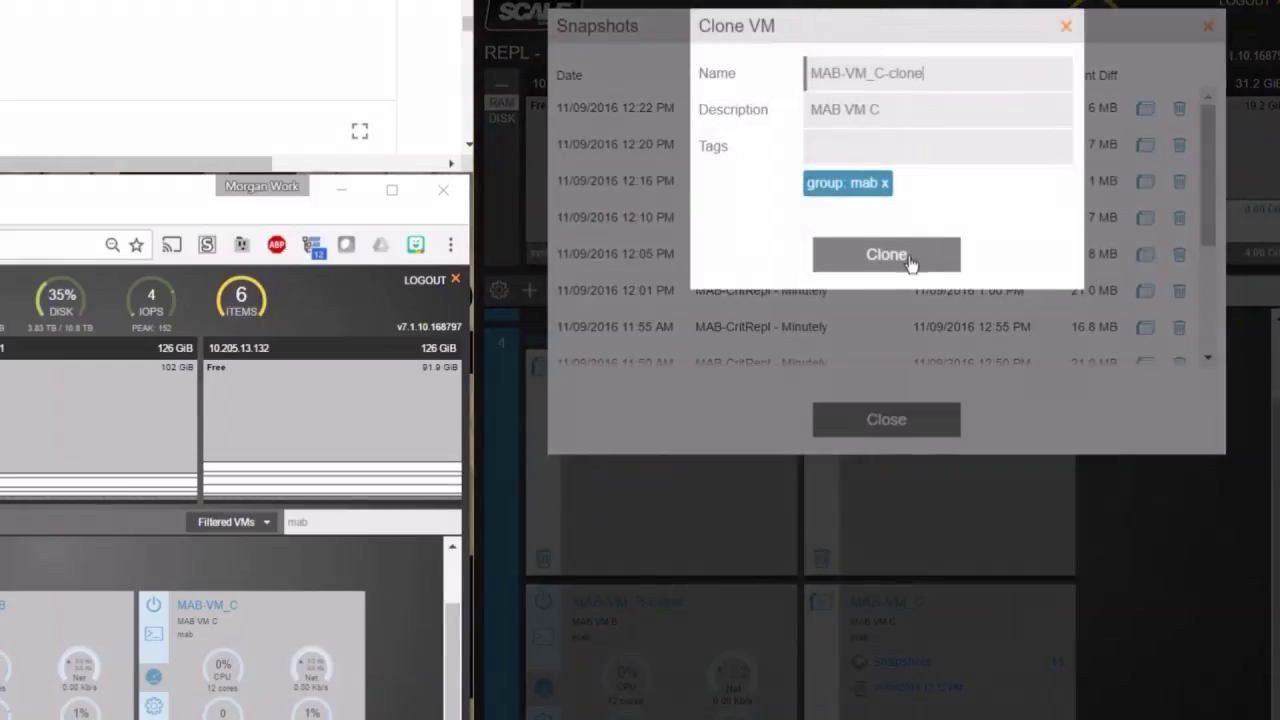
pyautogui.click(912, 264)
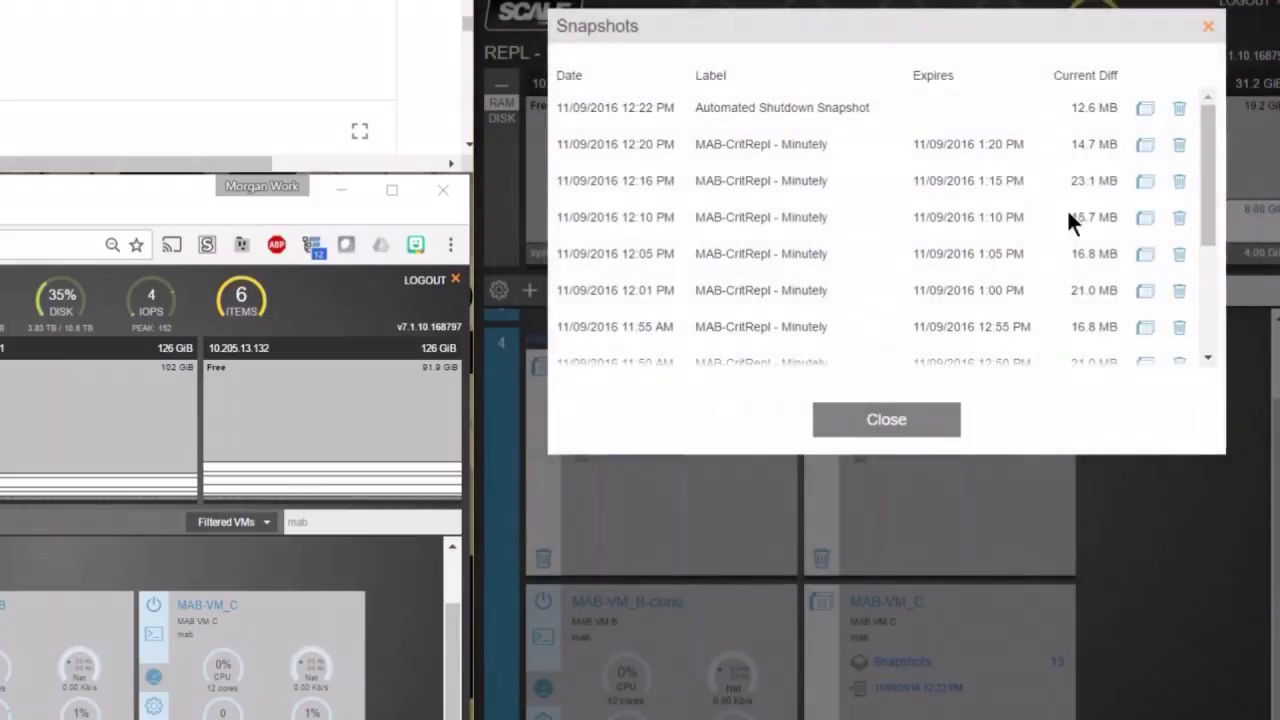
pyautogui.click(1207, 30)
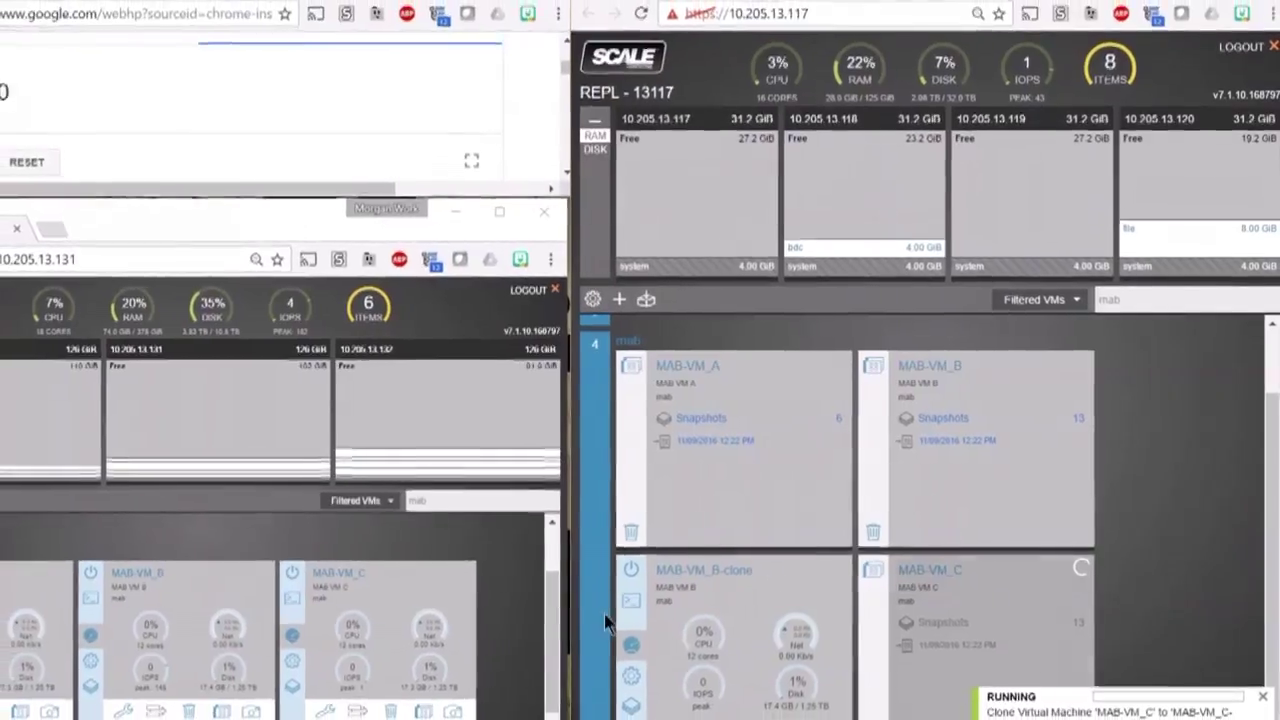
# Start MAB-VM_B-clone and MAB-VM_C-clone on the REPL cluster.
pyautogui.click(645, 566)
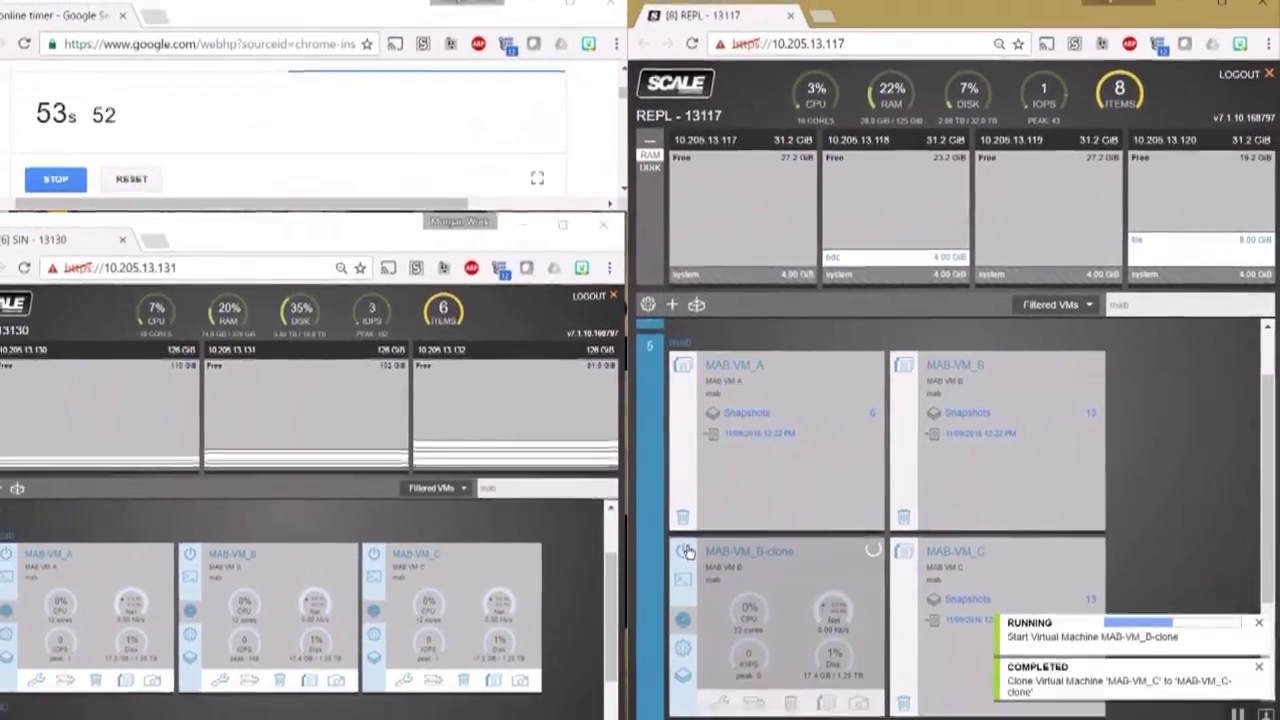
pyautogui.scroll(-2, 755, 520)
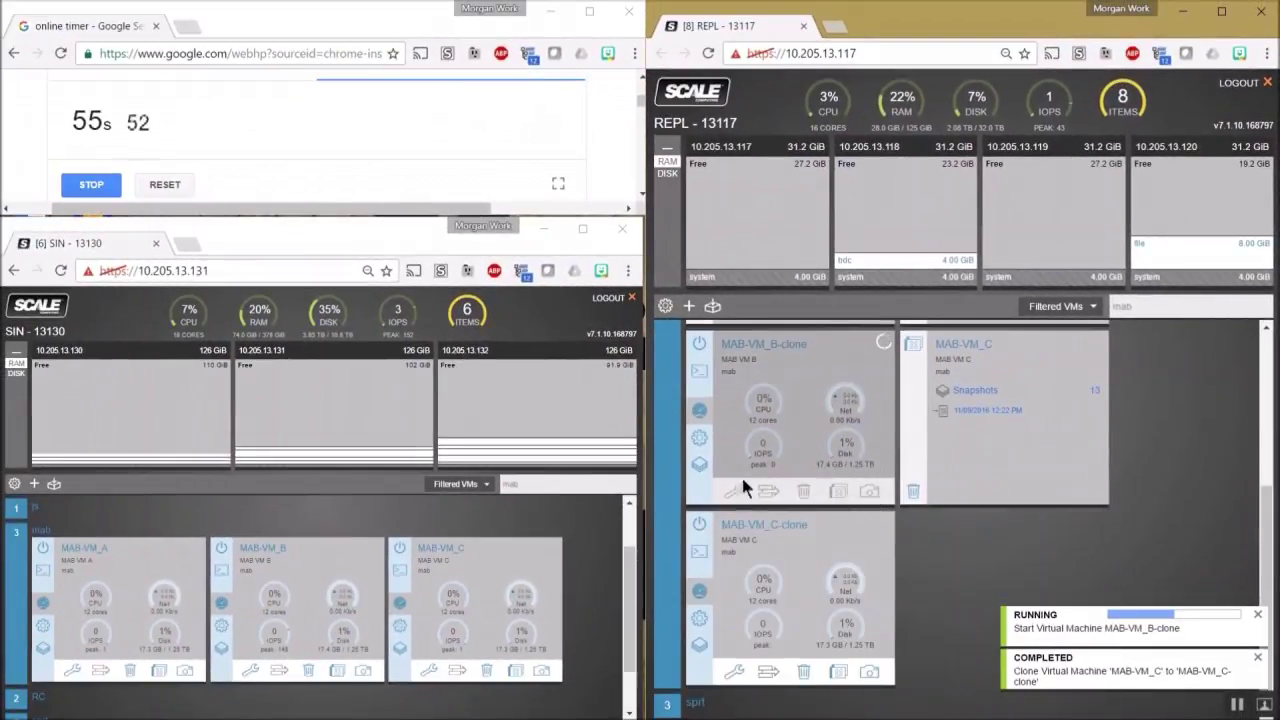
pyautogui.click(697, 527)
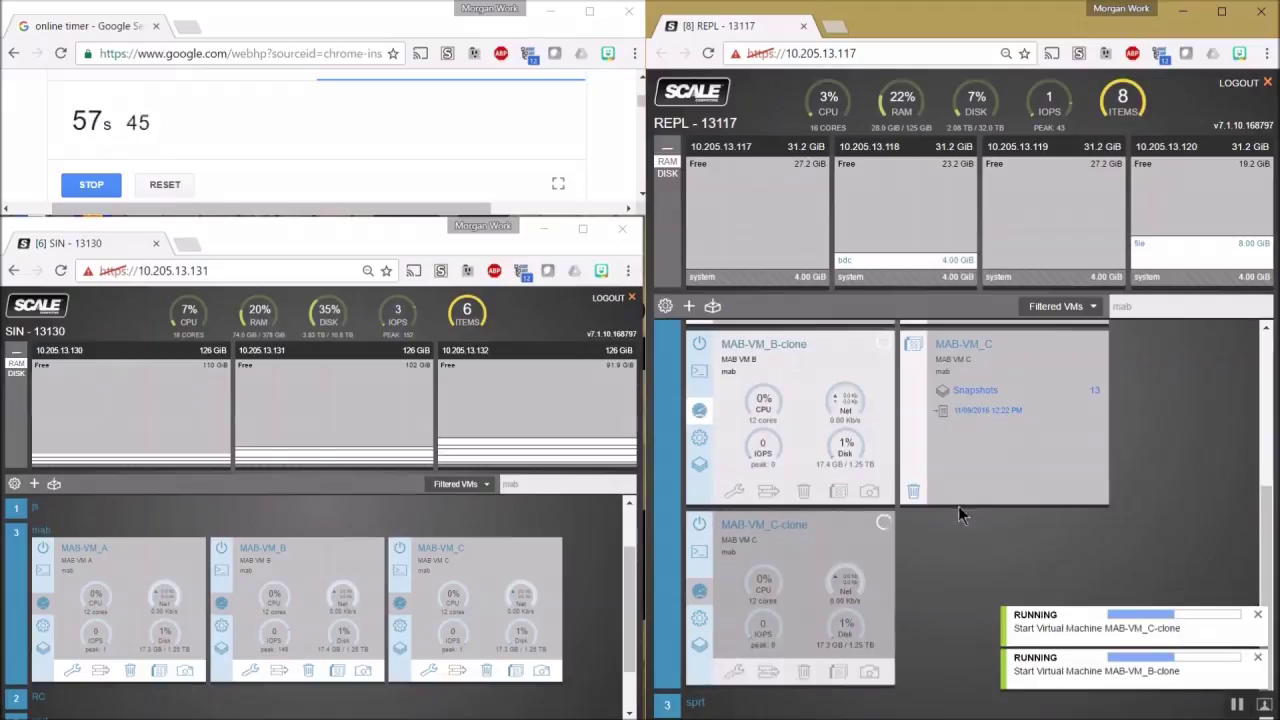
# Open MAB-VM_B-clone's console past the certificate warning and choose Start Windows Normally.
pyautogui.click(700, 373)
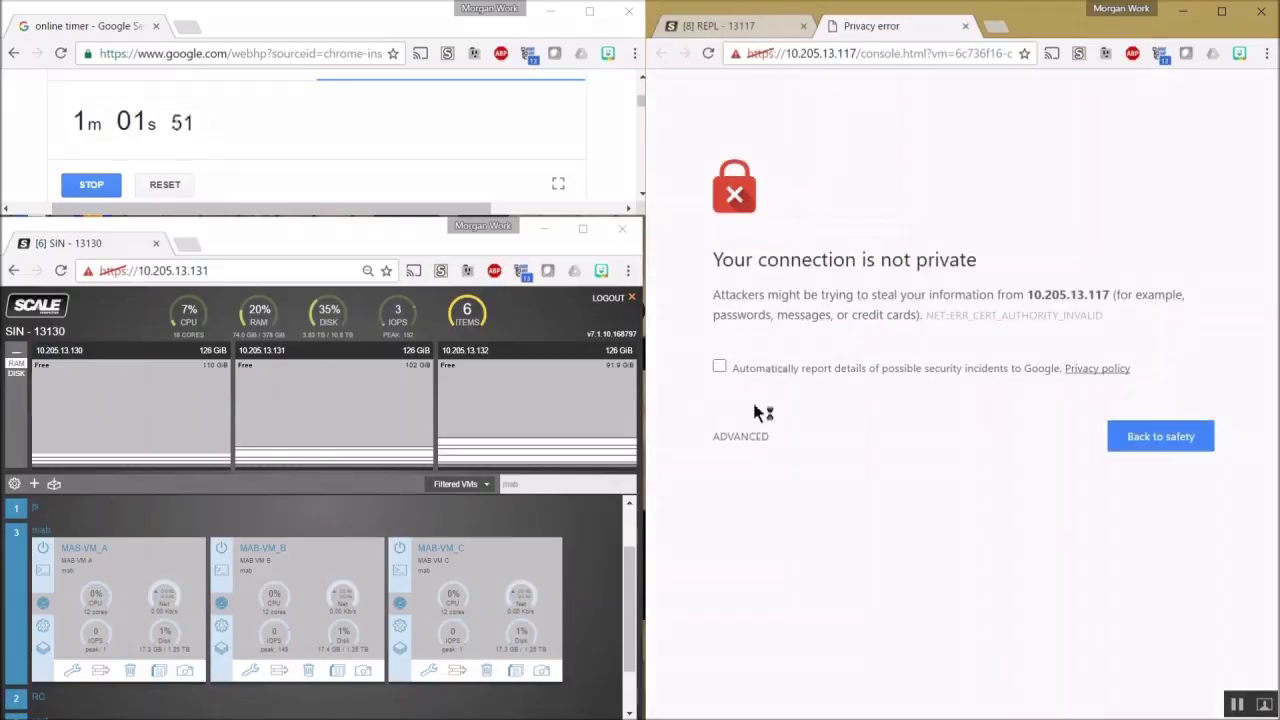
pyautogui.click(749, 445)
pyautogui.click(803, 590)
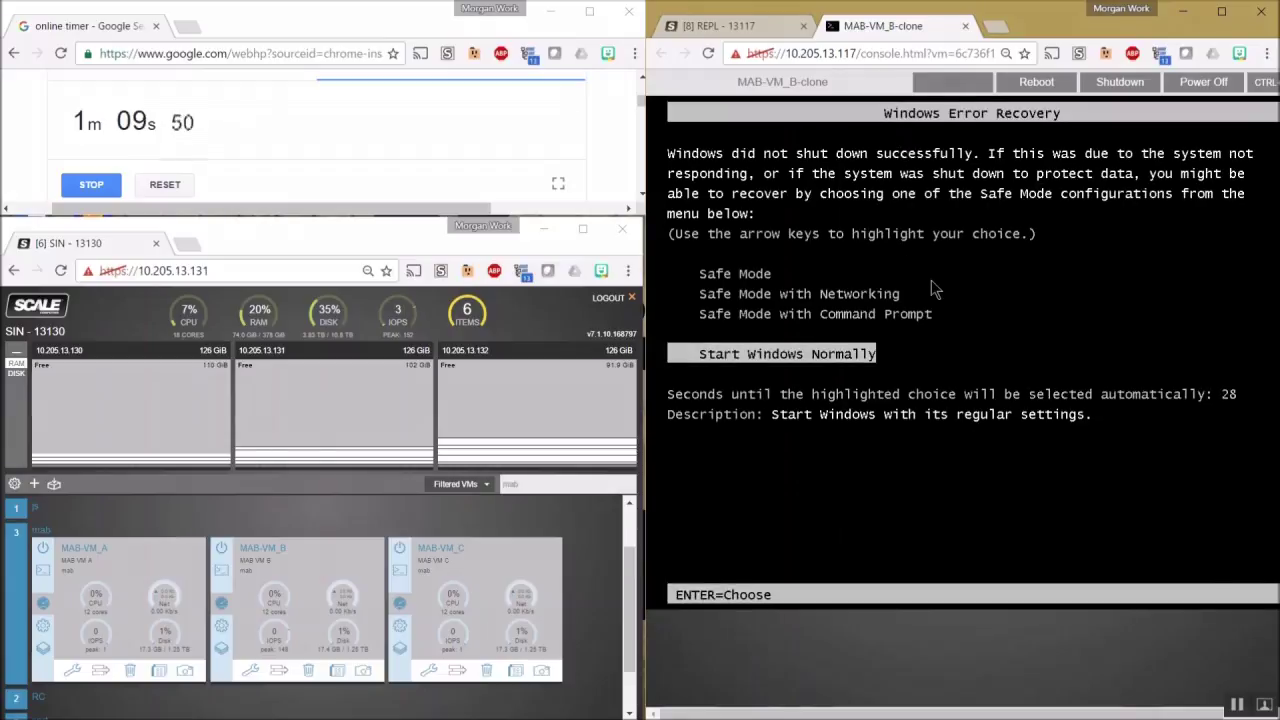
pyautogui.press('Return')
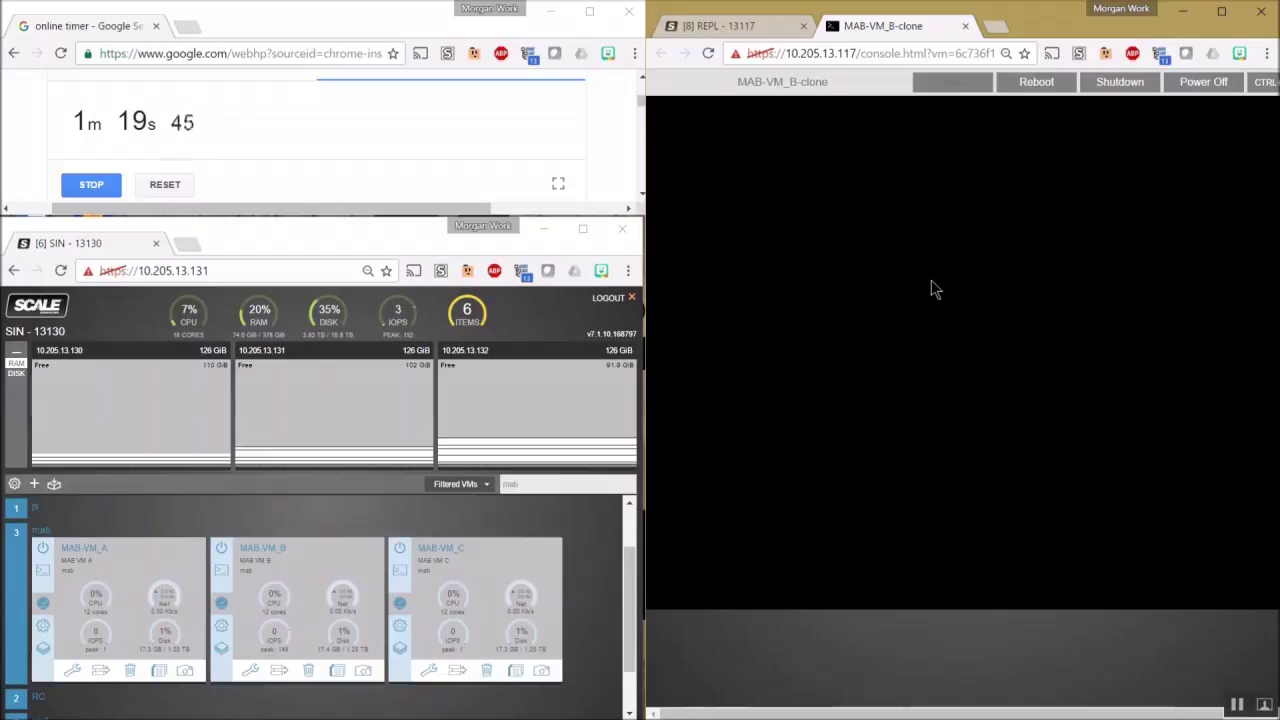
# Choose Start Windows Normally on MAB-VM_C-clone's console, then return to the REPL dashboard.
pyautogui.click(743, 31)
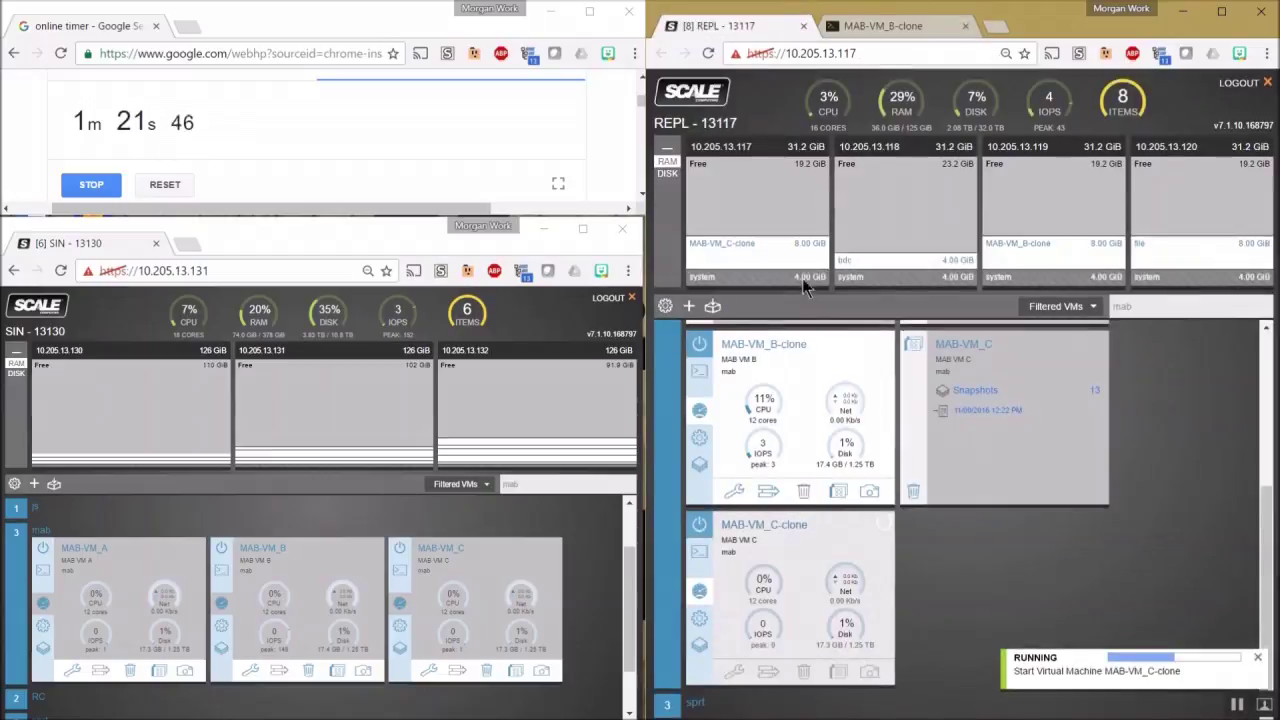
pyautogui.click(699, 557)
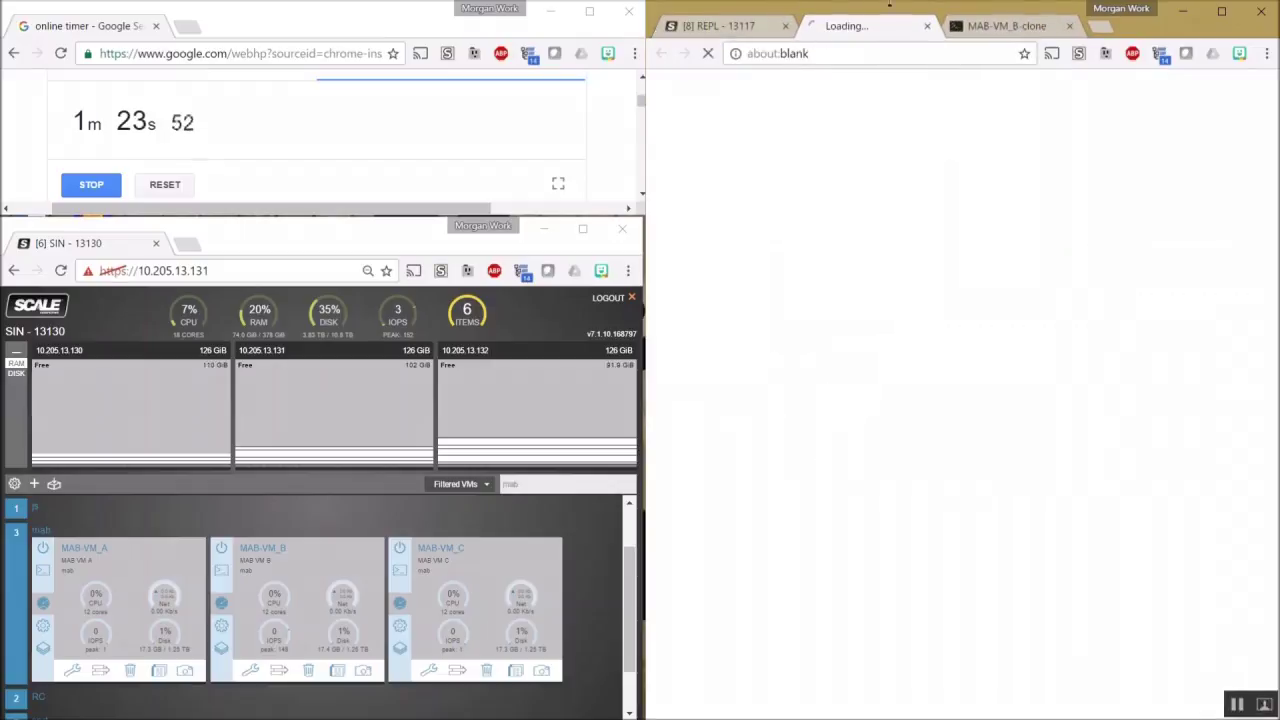
pyautogui.click(920, 24)
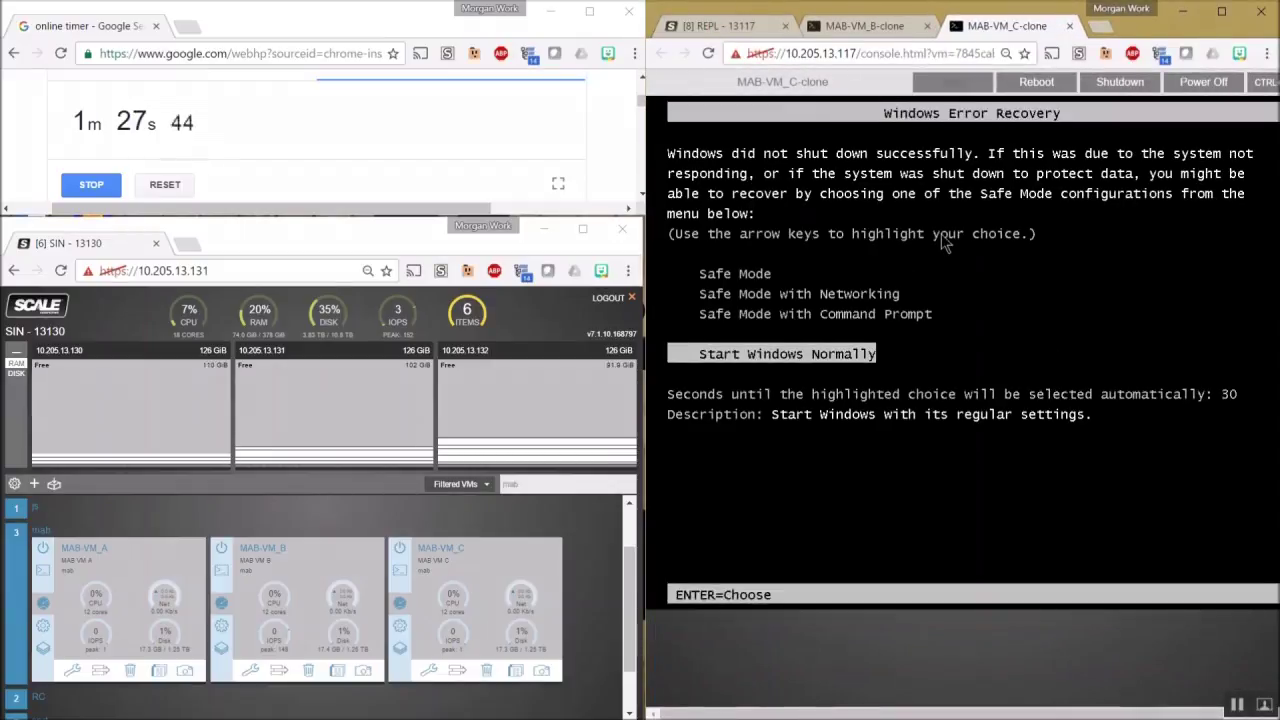
pyautogui.press('Return')
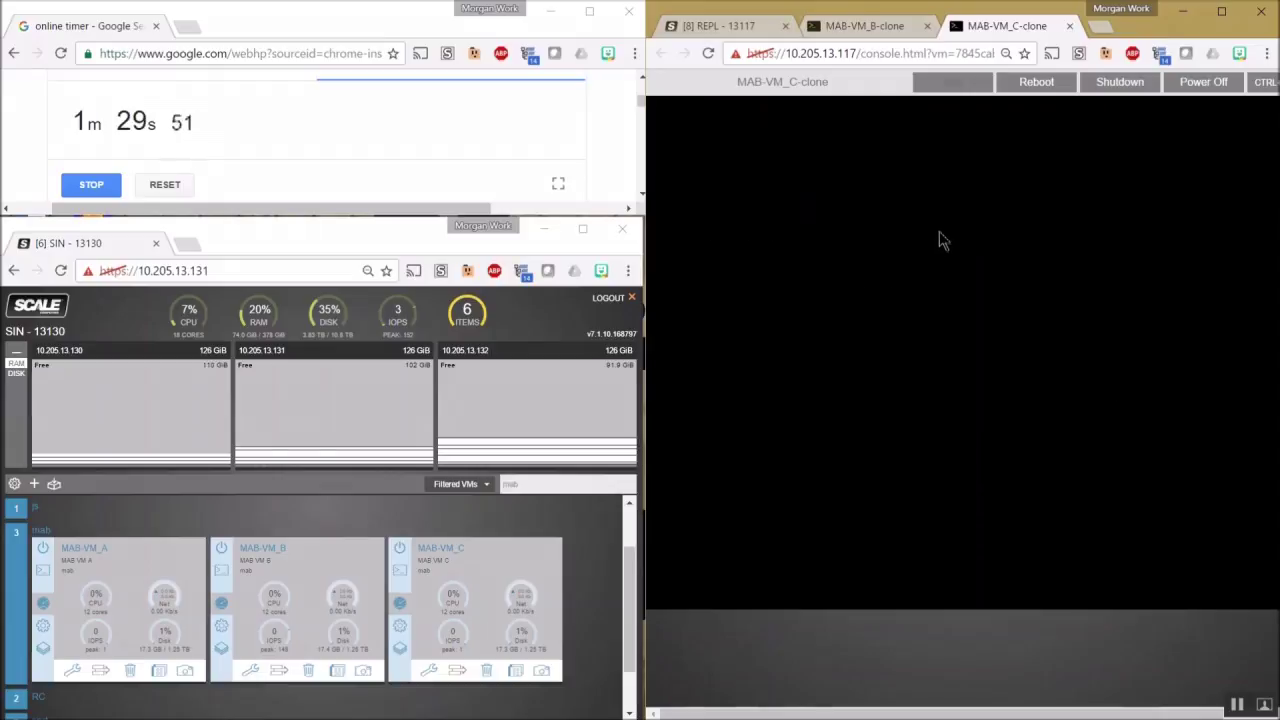
pyautogui.click(838, 25)
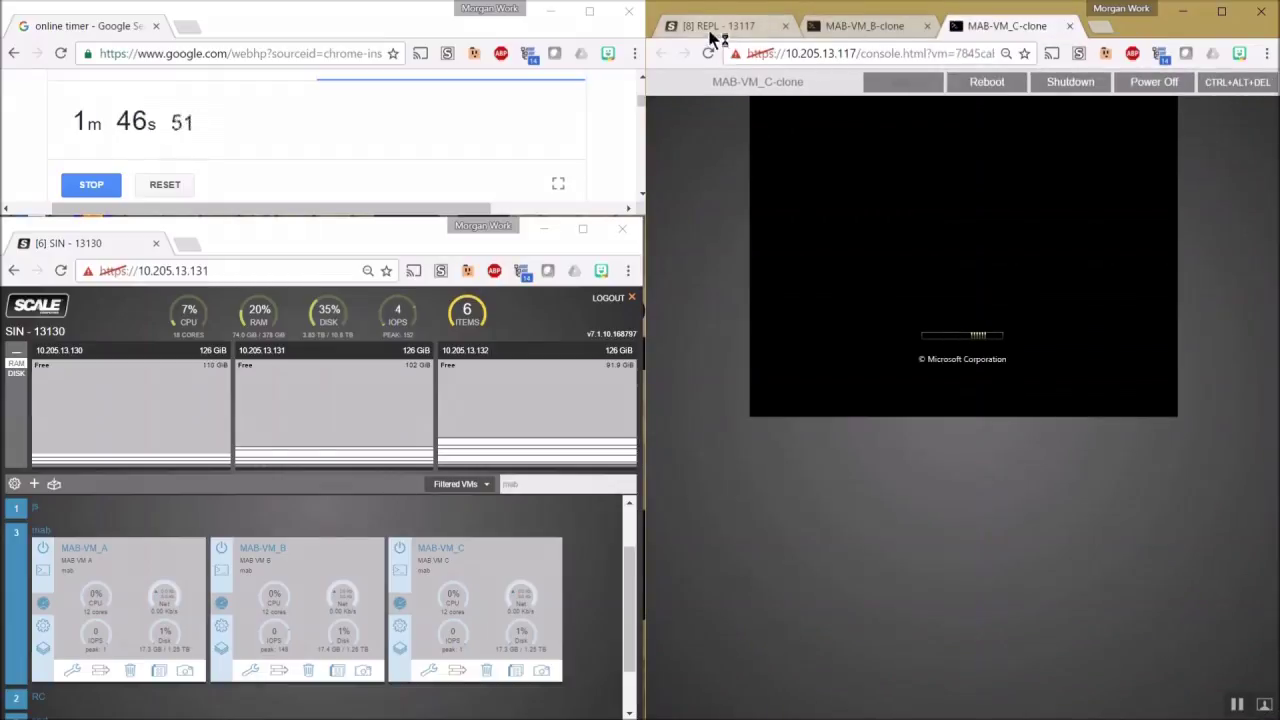
pyautogui.click(714, 29)
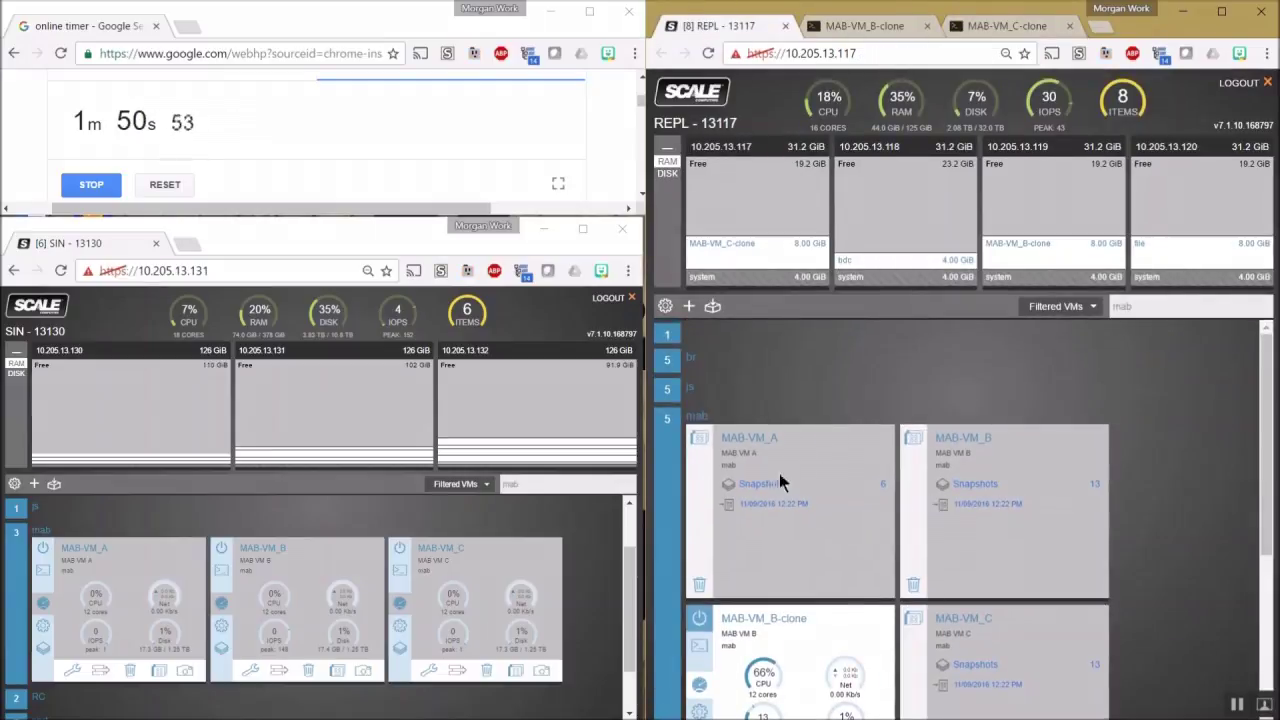
# Clone MAB-VM_A from a replicated snapshot as MAB-VM_A-clone.
pyautogui.click(753, 487)
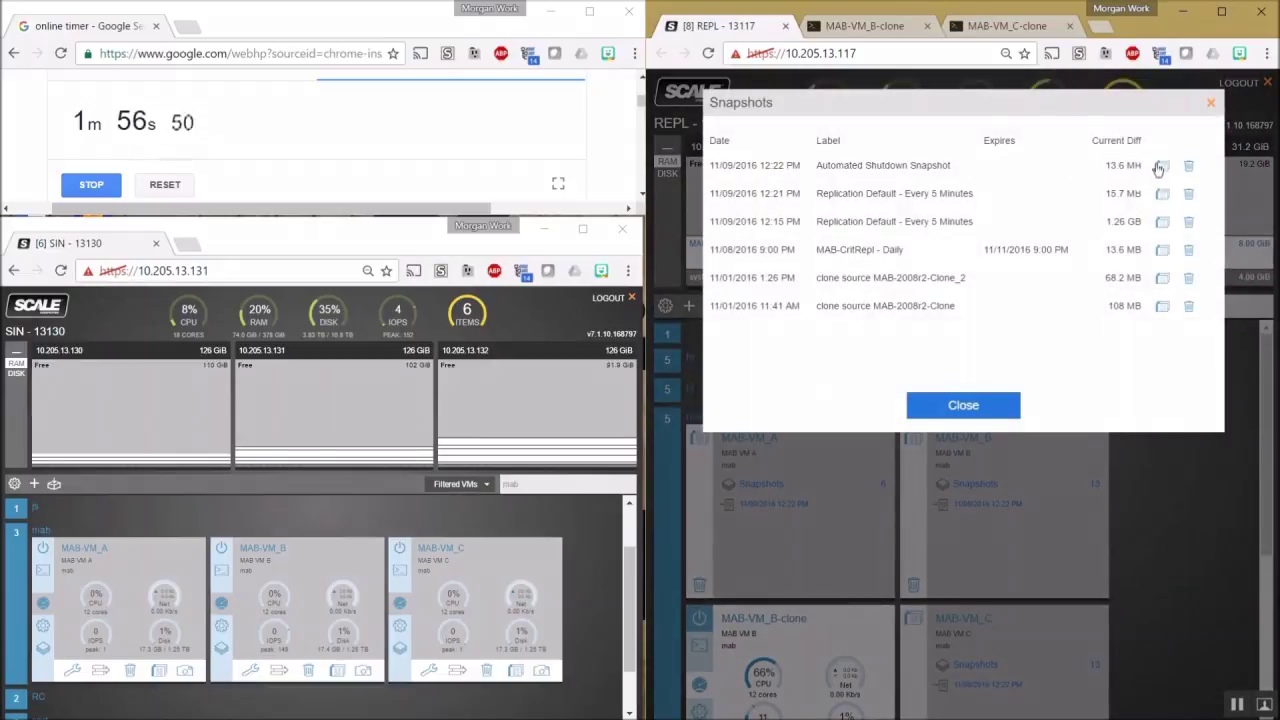
pyautogui.click(1163, 195)
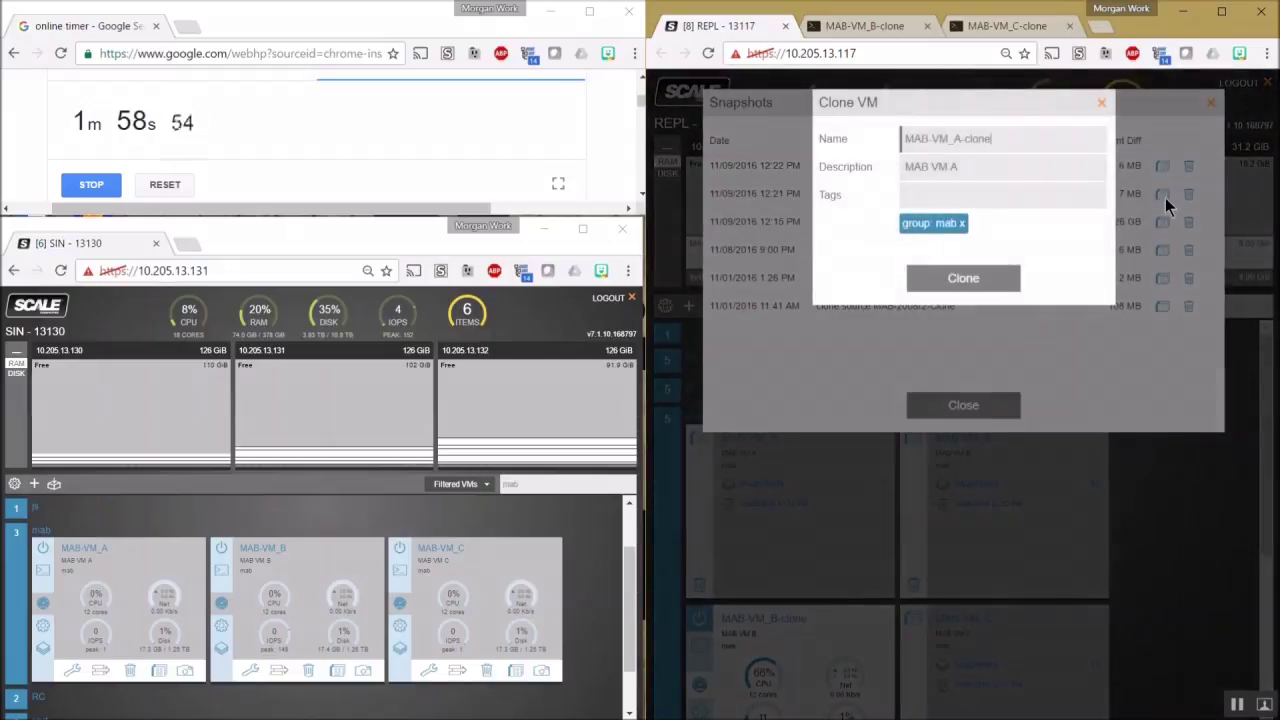
pyautogui.click(998, 277)
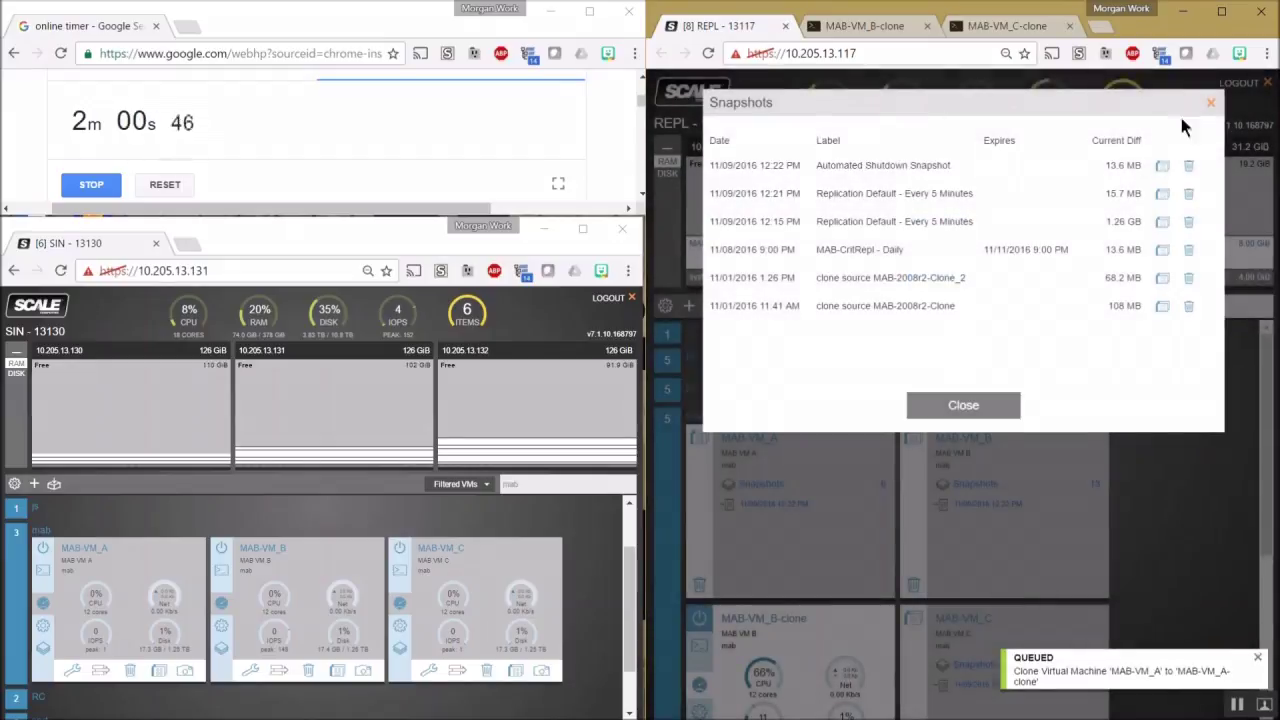
pyautogui.click(1210, 102)
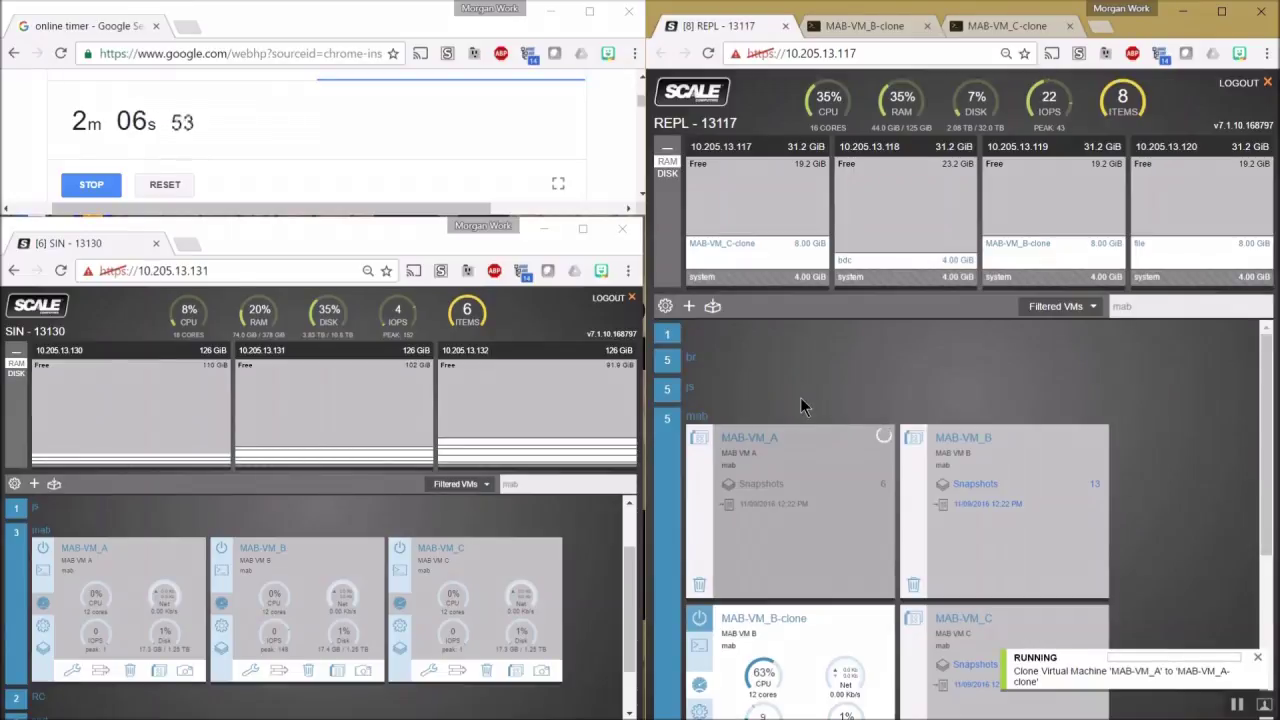
# Power on MAB-VM_A-clone and check the MAB-VM_B-clone and MAB-VM_C-clone consoles.
pyautogui.click(855, 26)
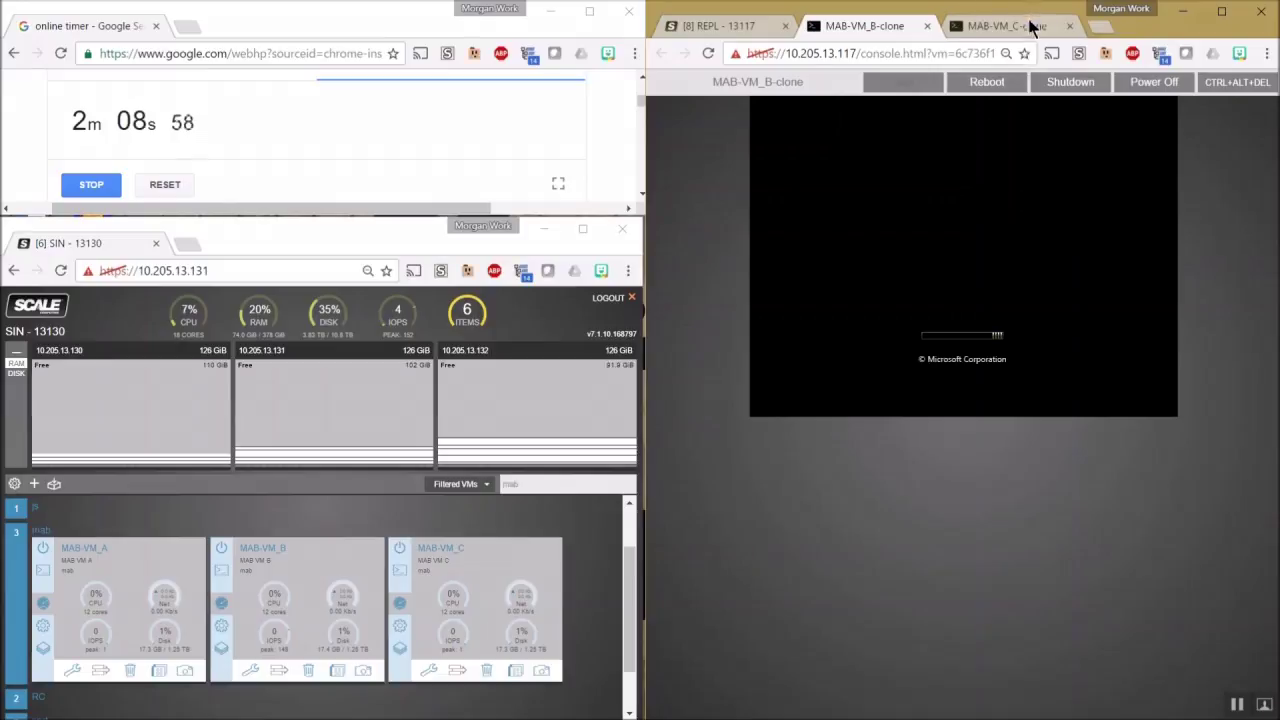
pyautogui.click(1030, 27)
pyautogui.click(715, 26)
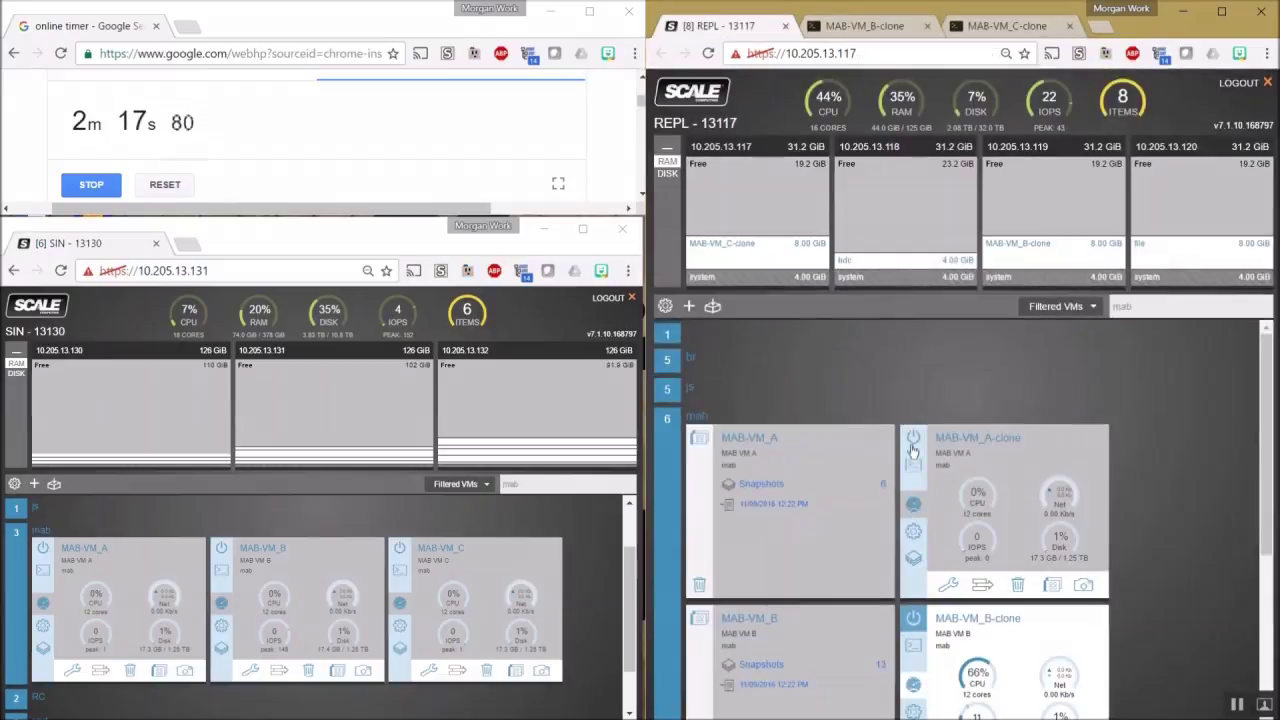
pyautogui.click(912, 443)
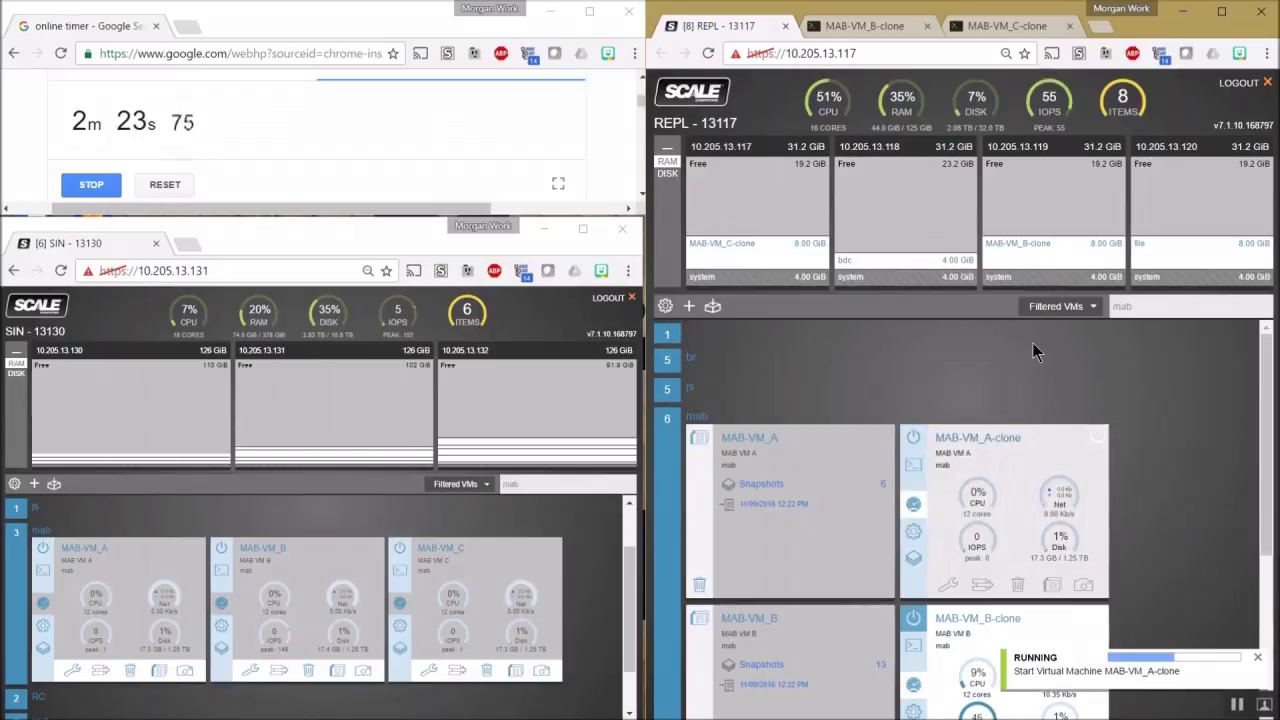
pyautogui.click(853, 28)
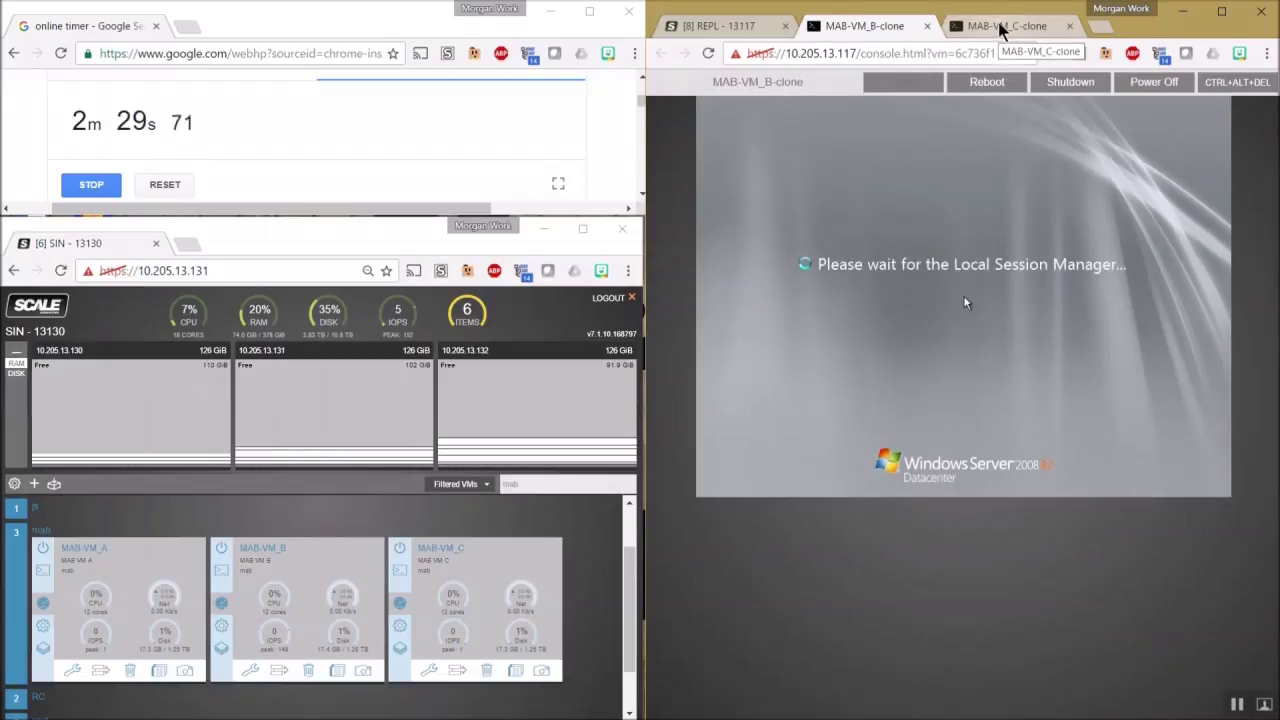
# Log into MAB-VM_B-clone as Administrator with the account password.
pyautogui.click(1213, 88)
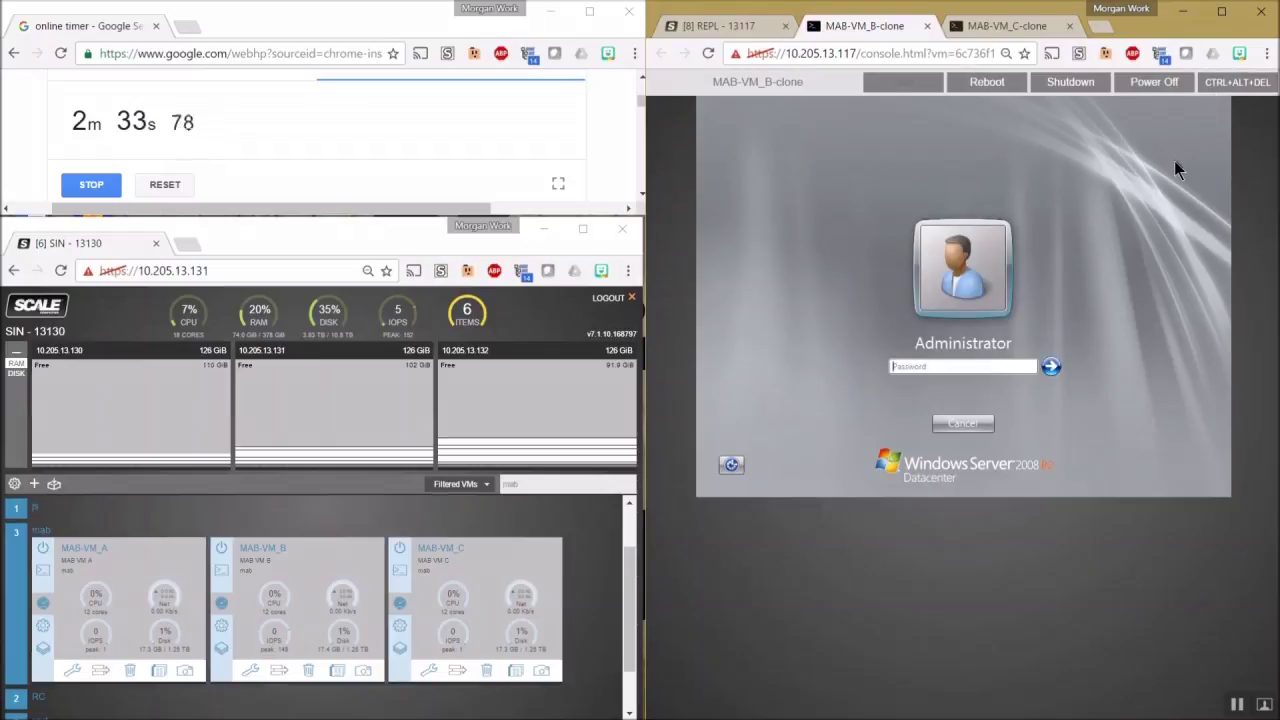
pyautogui.write('•••')
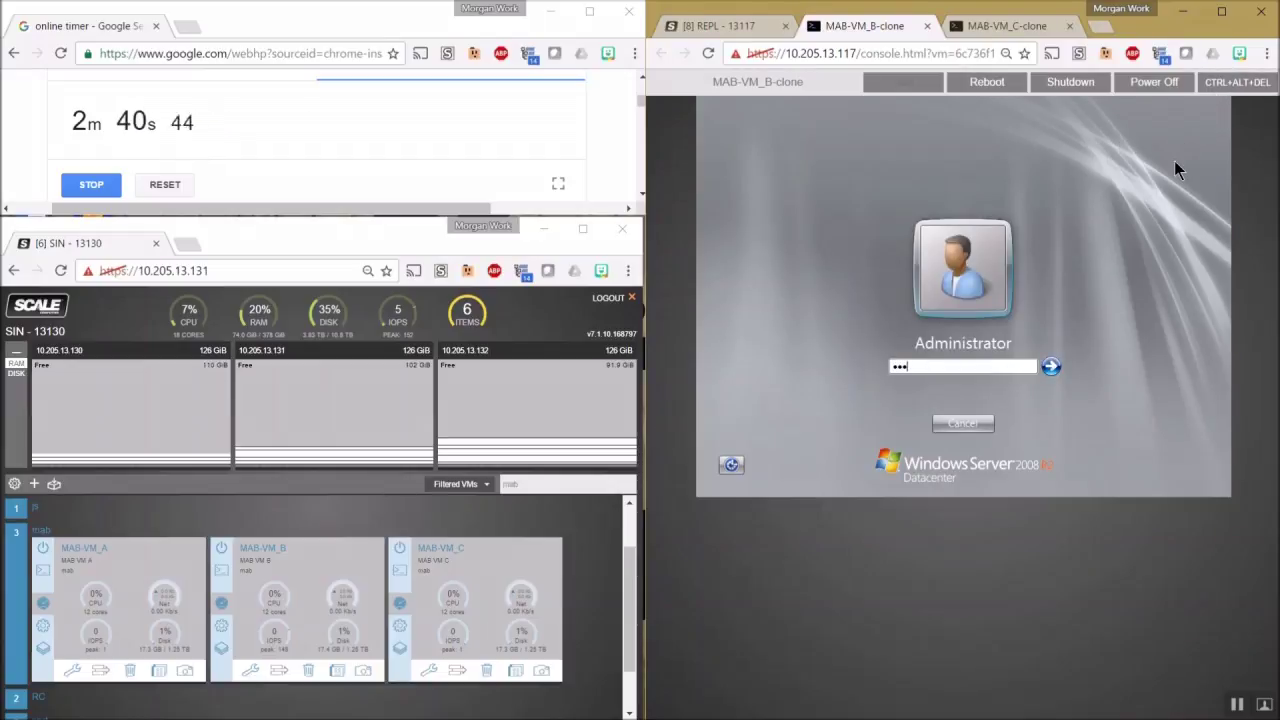
pyautogui.write('•••••')
pyautogui.press('Return')
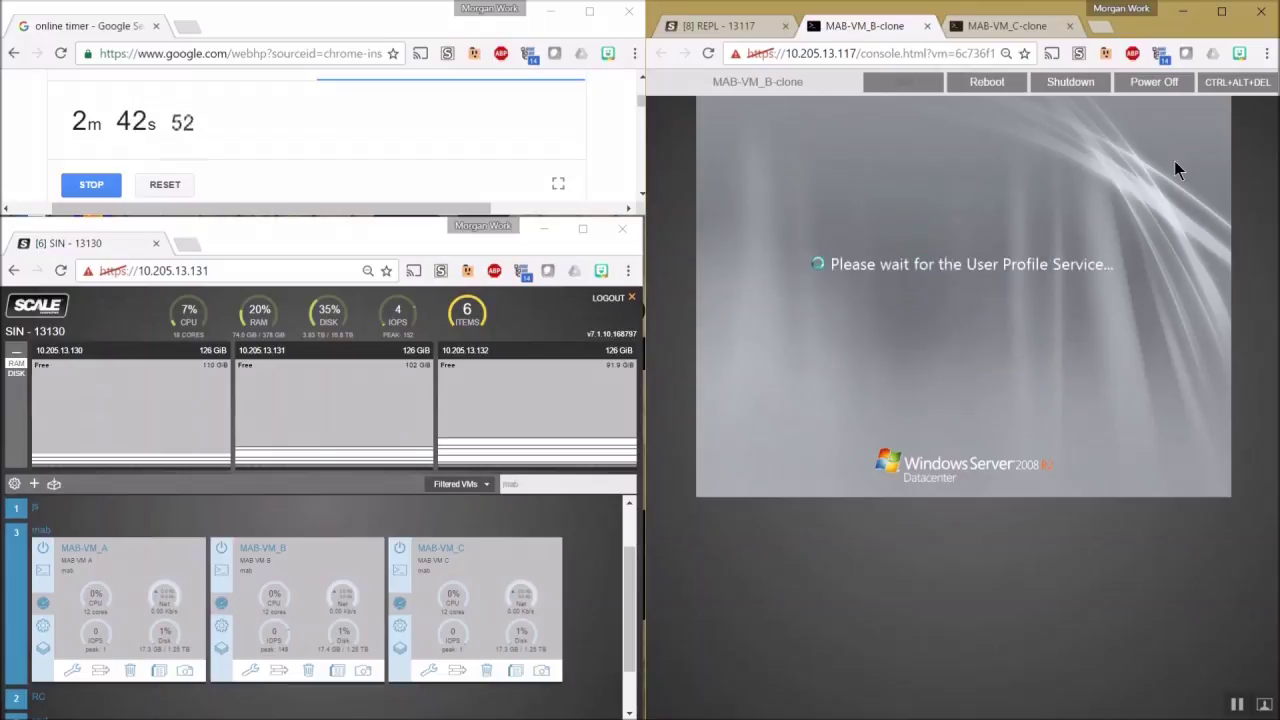
# Open the Administrator logon on MAB-VM_C-clone and enter the password.
pyautogui.click(975, 26)
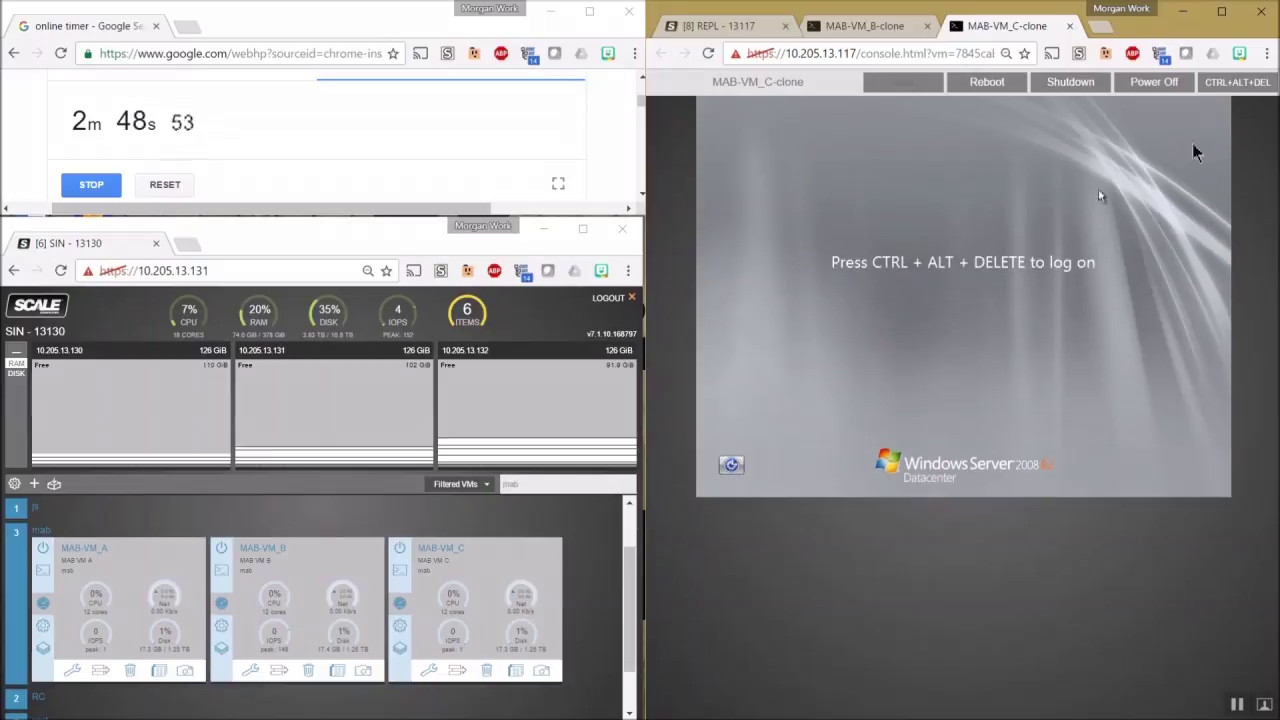
pyautogui.click(1237, 81)
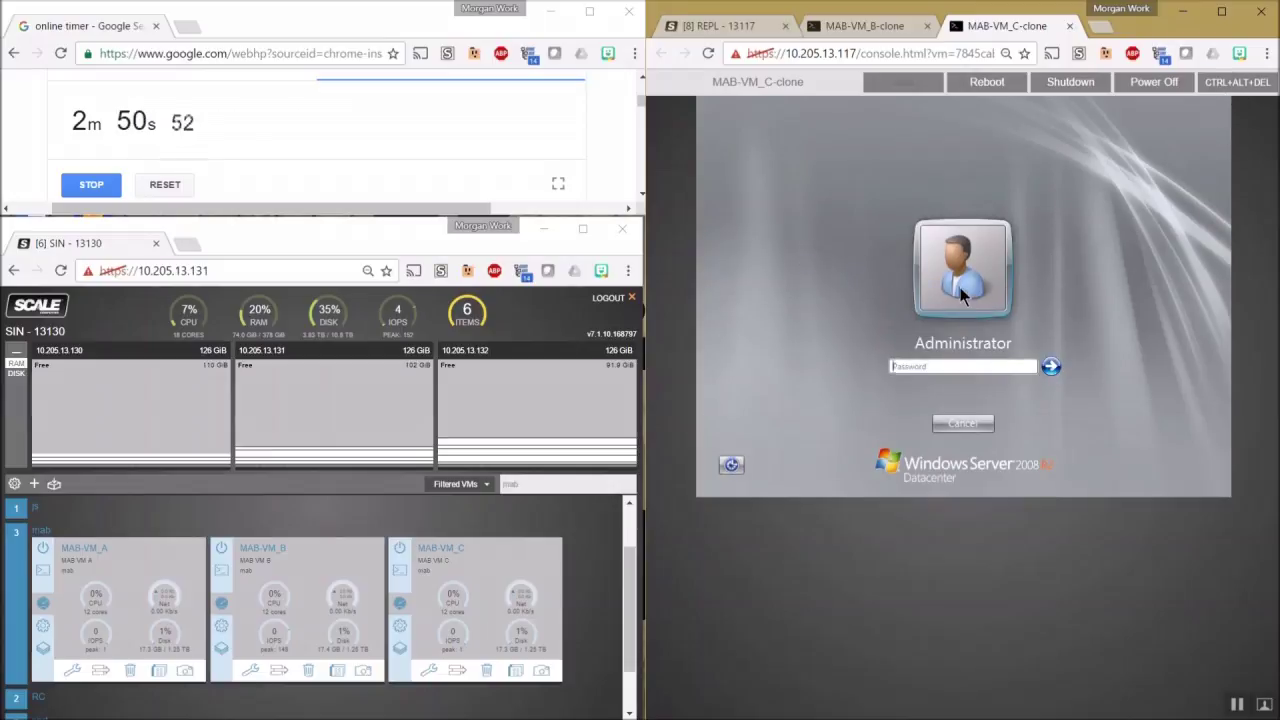
pyautogui.write('••••')
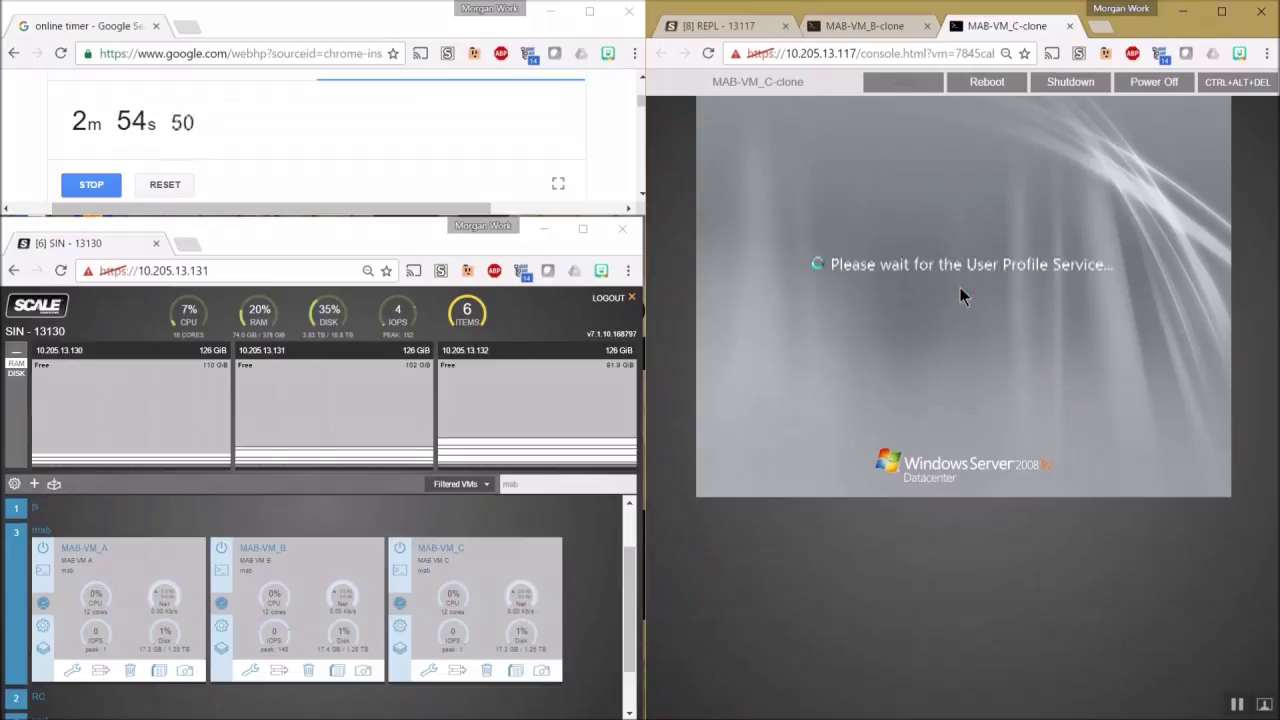
# Dismiss MAB-VM_B-clone's Shutdown Event Tracker with Problem Id and comment 'sfd'.
pyautogui.click(871, 30)
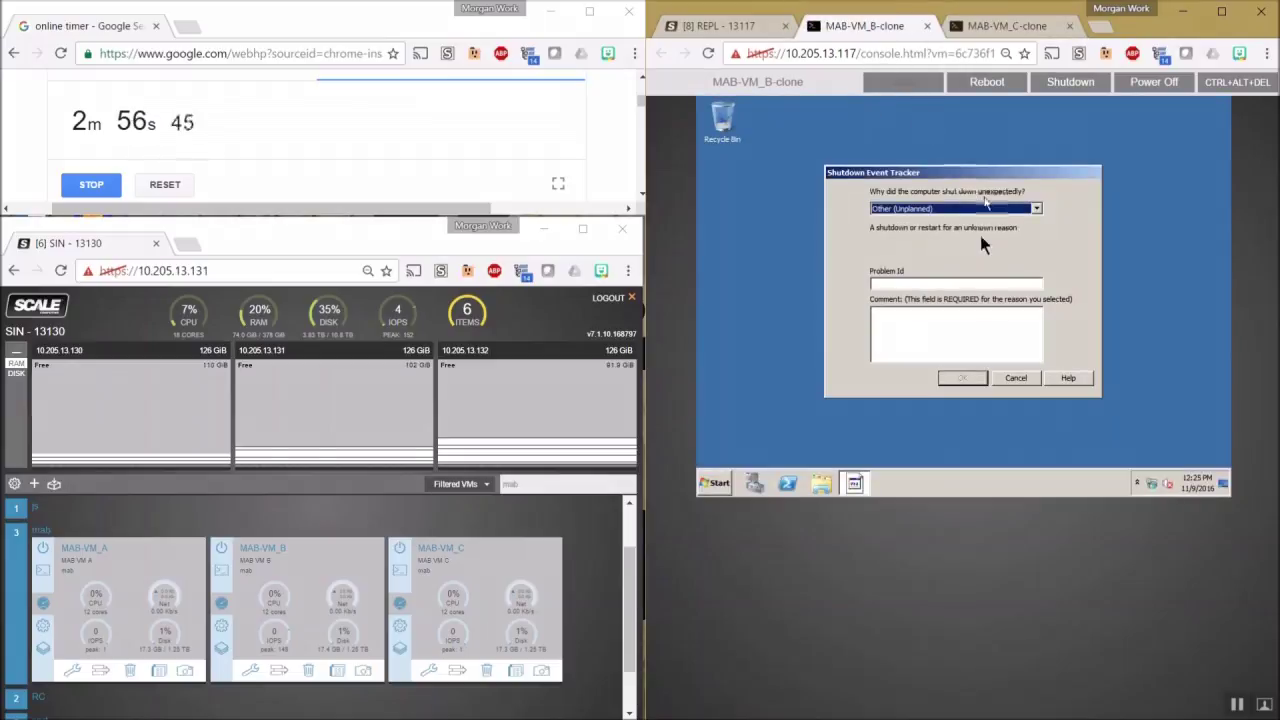
pyautogui.click(937, 285)
pyautogui.write('sfd')
pyautogui.click(914, 340)
pyautogui.write('sfd')
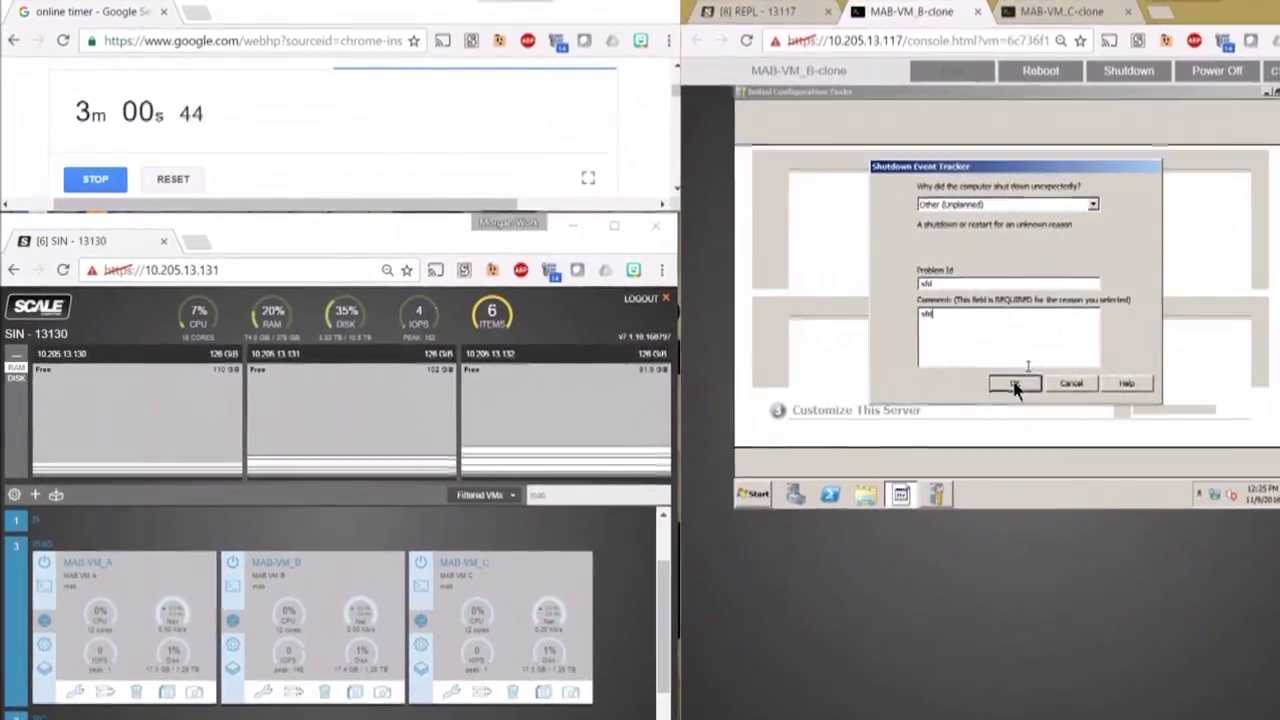
pyautogui.click(1015, 385)
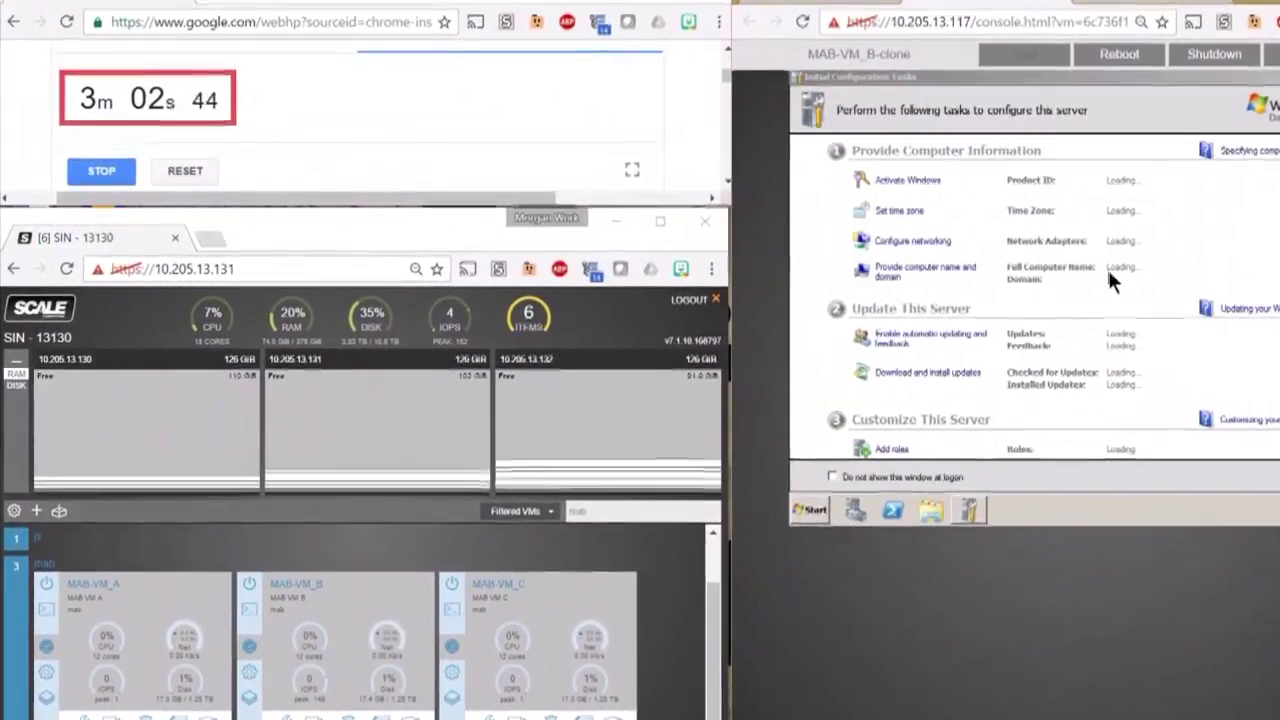